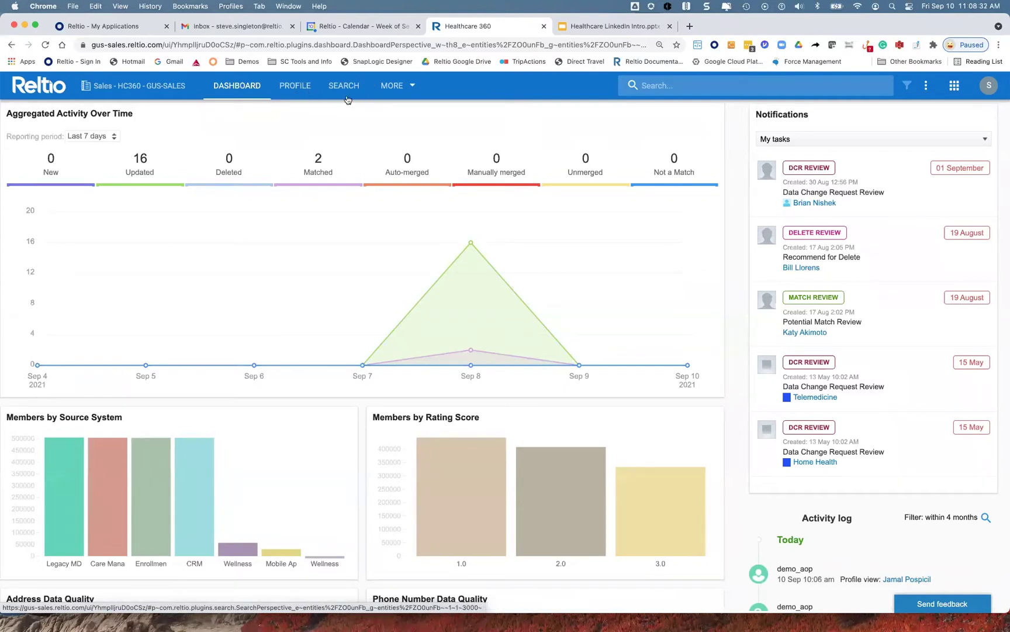
Display the entity types available for creating a new profile
left_click(413, 87)
mouse_move(414, 112)
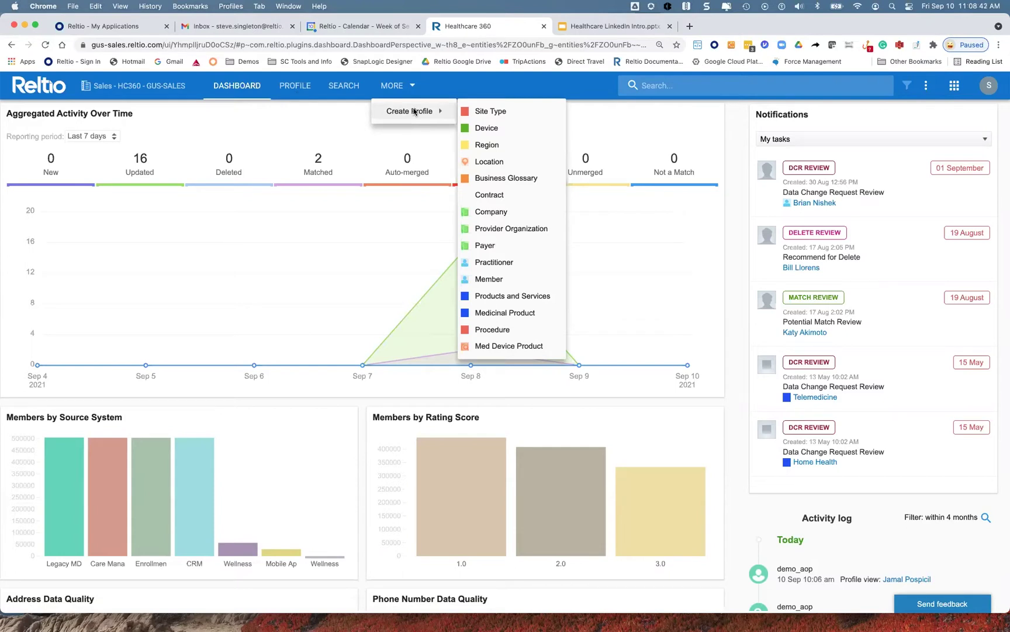
left_click(549, 92)
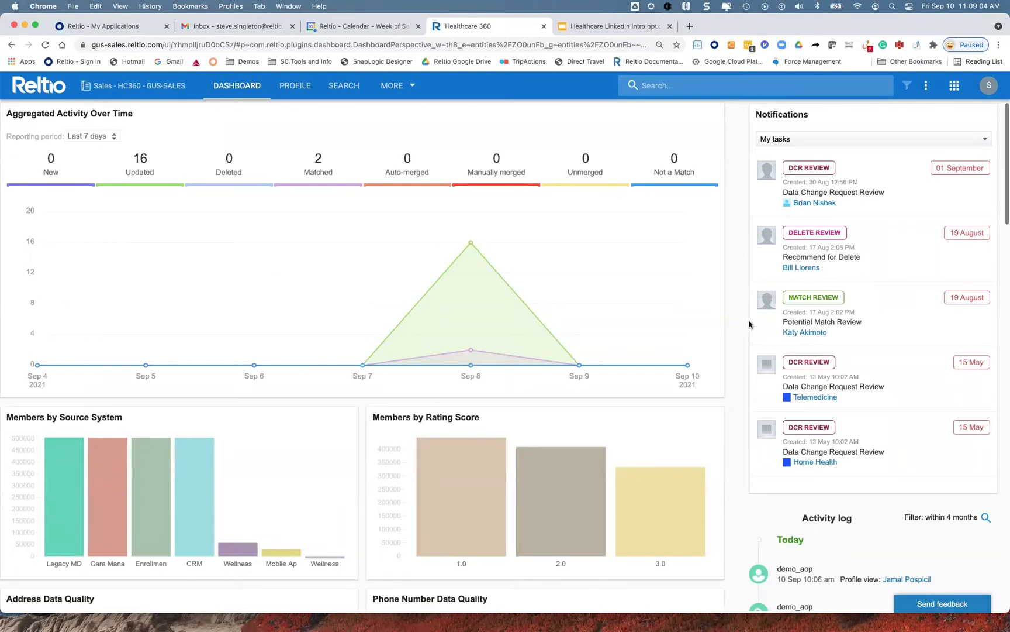
Examine the dashboard charts on member sources, data quality, distribution, interactions and practitioners down to the saved searches
scroll(749, 314, "down", 1)
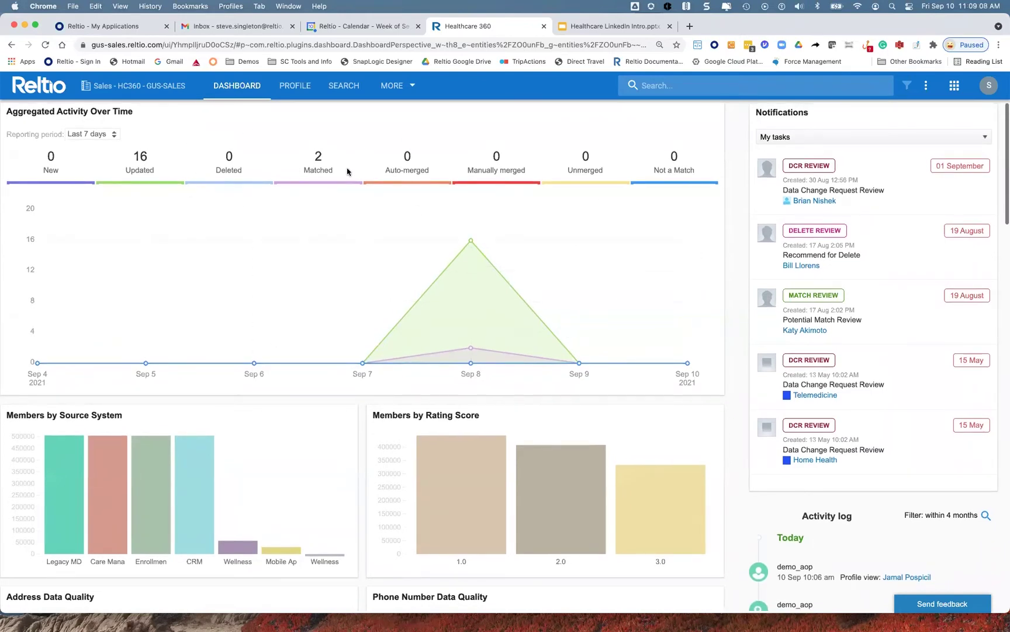
scroll(365, 435, "down", 3)
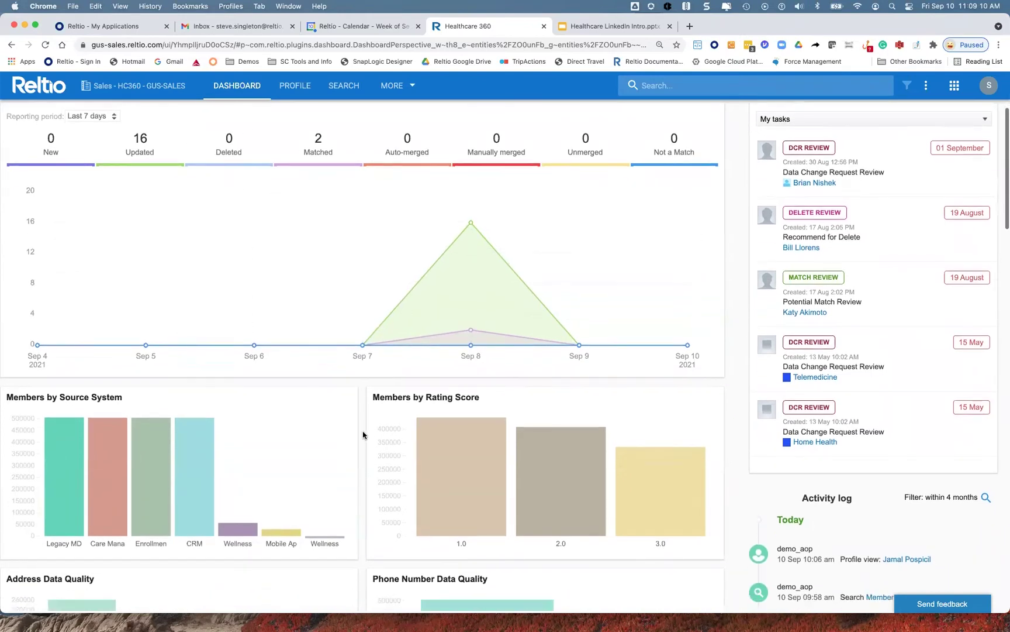
scroll(363, 435, "down", 8)
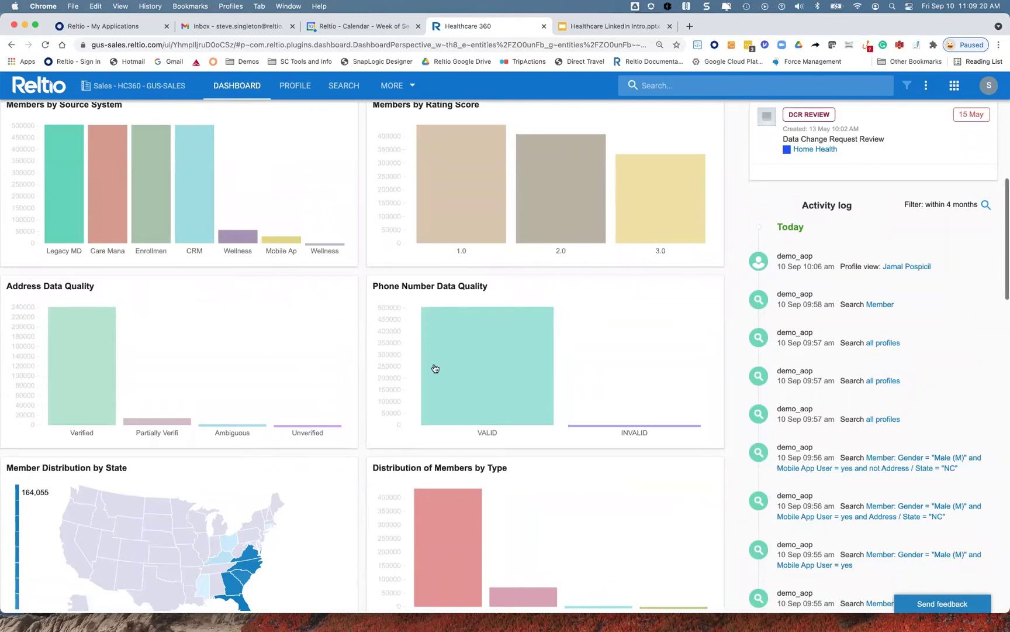
scroll(365, 465, "down", 5)
scroll(366, 465, "down", 5)
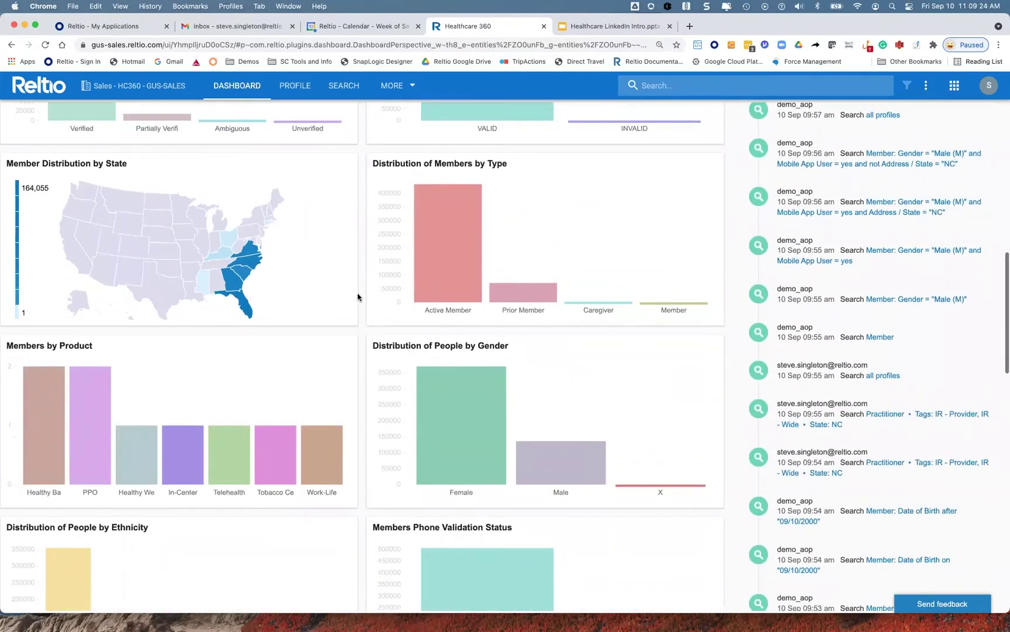
mouse_move(248, 269)
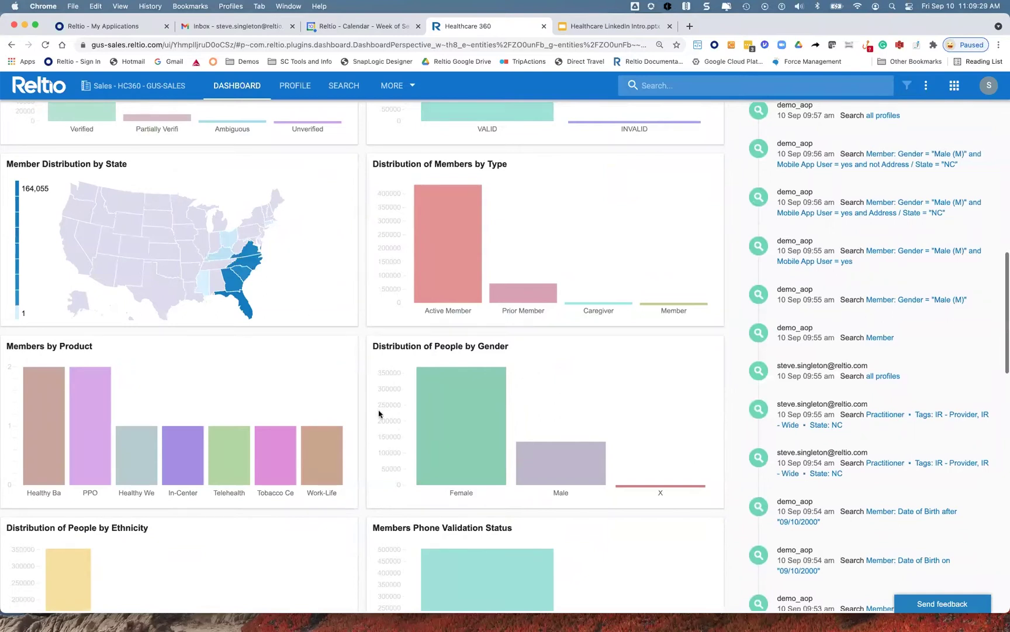
scroll(361, 435, "down", 5)
scroll(361, 434, "down", 15)
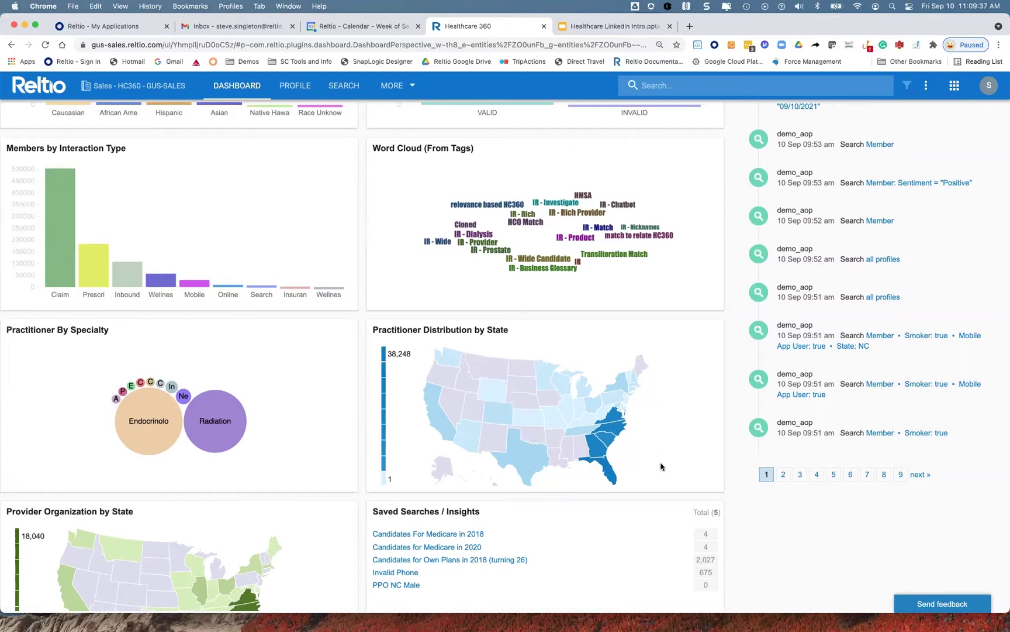
Open the North Carolina practitioner profiles from the Practitioner Distribution by State map and browse the results
mouse_move(530, 378)
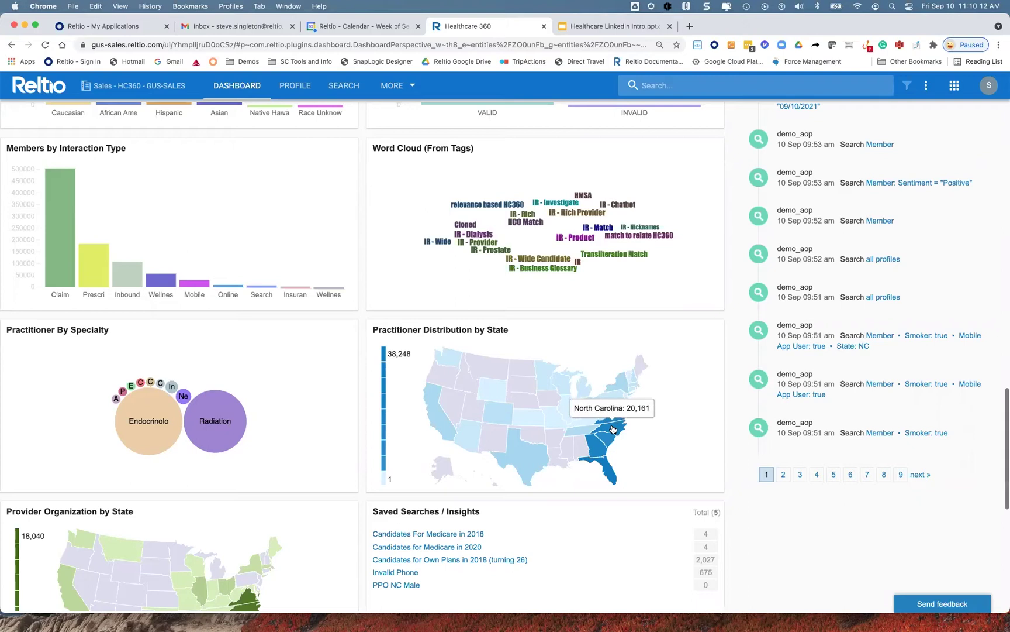
left_click(612, 429)
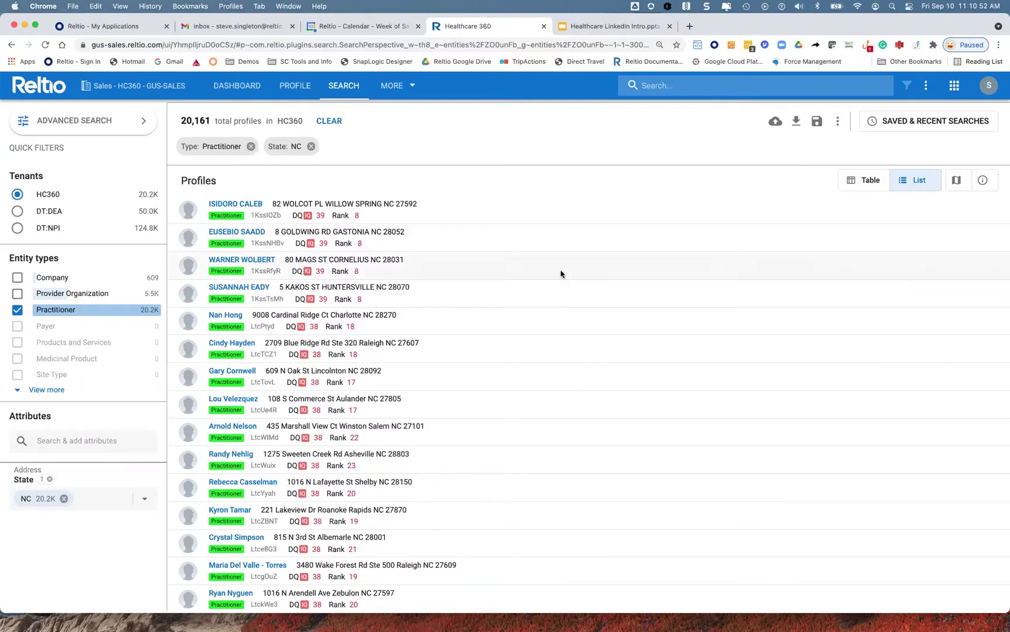
scroll(558, 273, "down", 5)
scroll(559, 274, "up", 5)
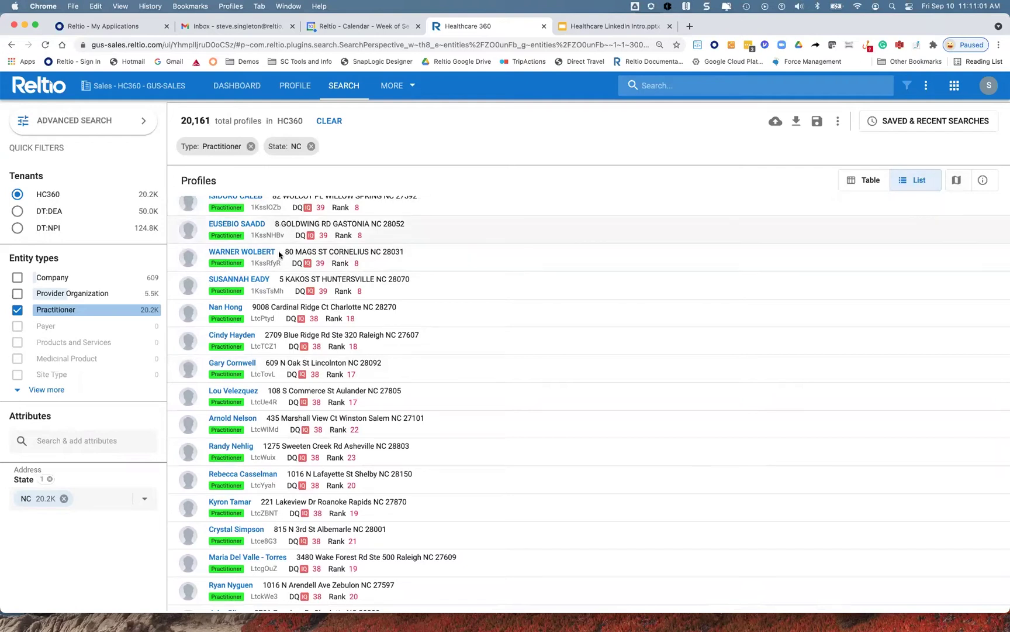
View the practitioner results on a map and preview the details of several listed practitioners
left_click(957, 185)
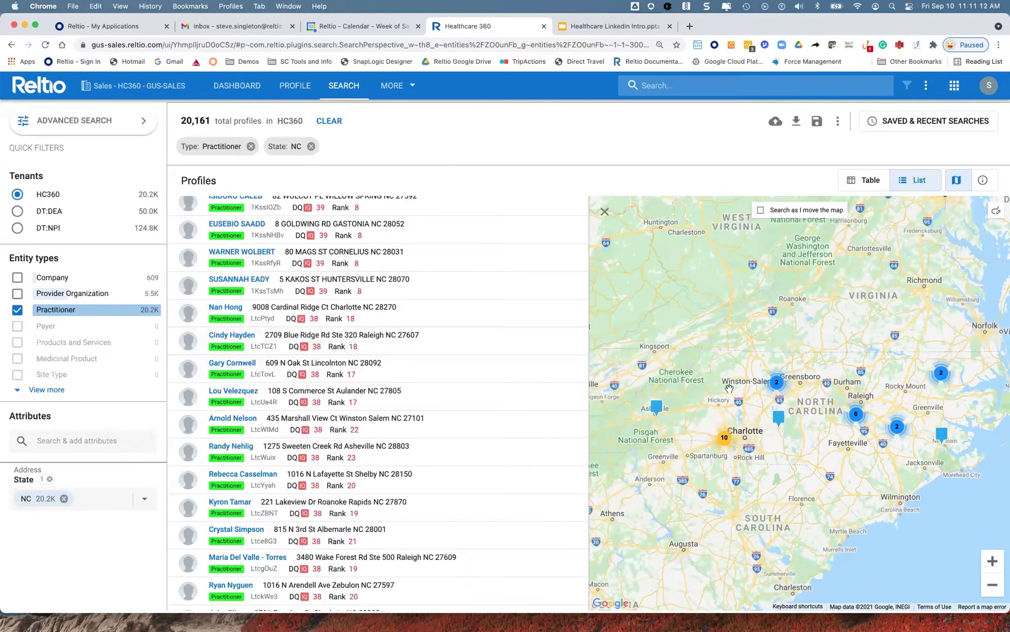
left_click(982, 182)
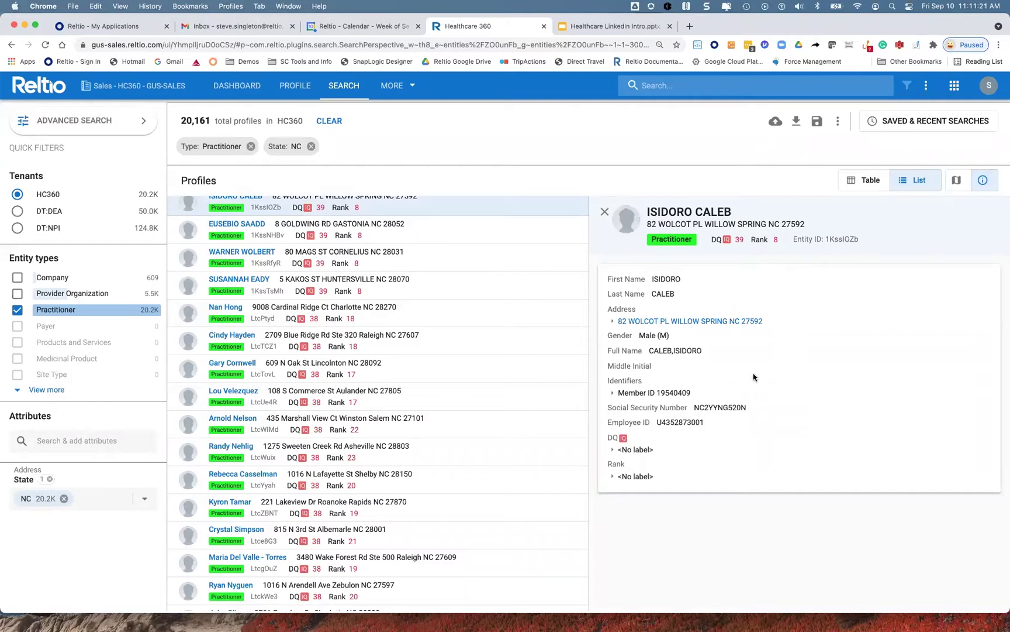
left_click(520, 348)
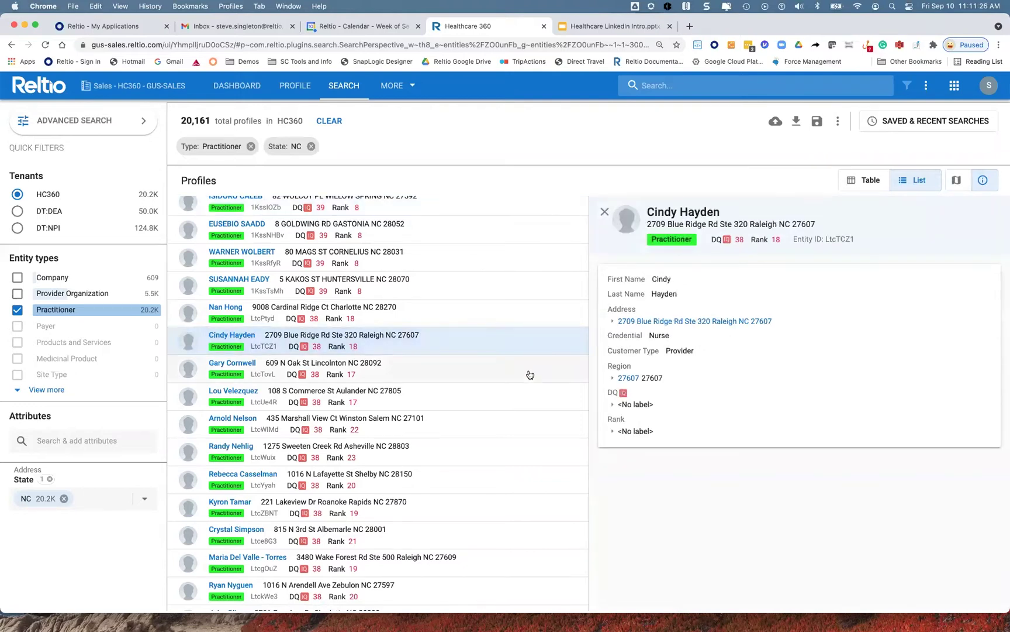
left_click(529, 374)
left_click(532, 400)
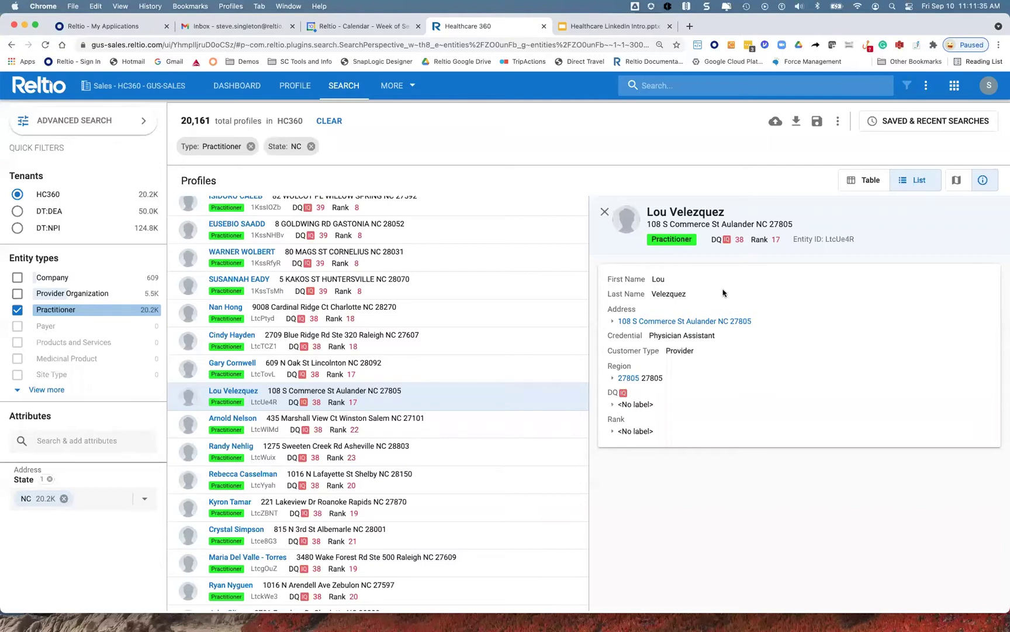
left_click(984, 183)
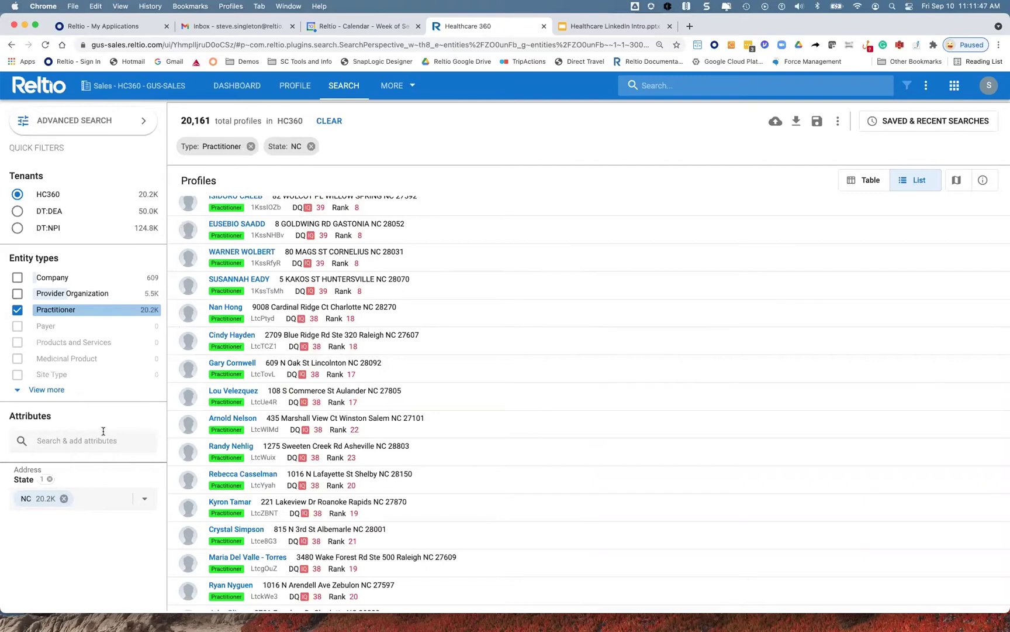
Add the Tags attribute to the search filters and filter by IR - Provider and IR - Wide
left_click(73, 442)
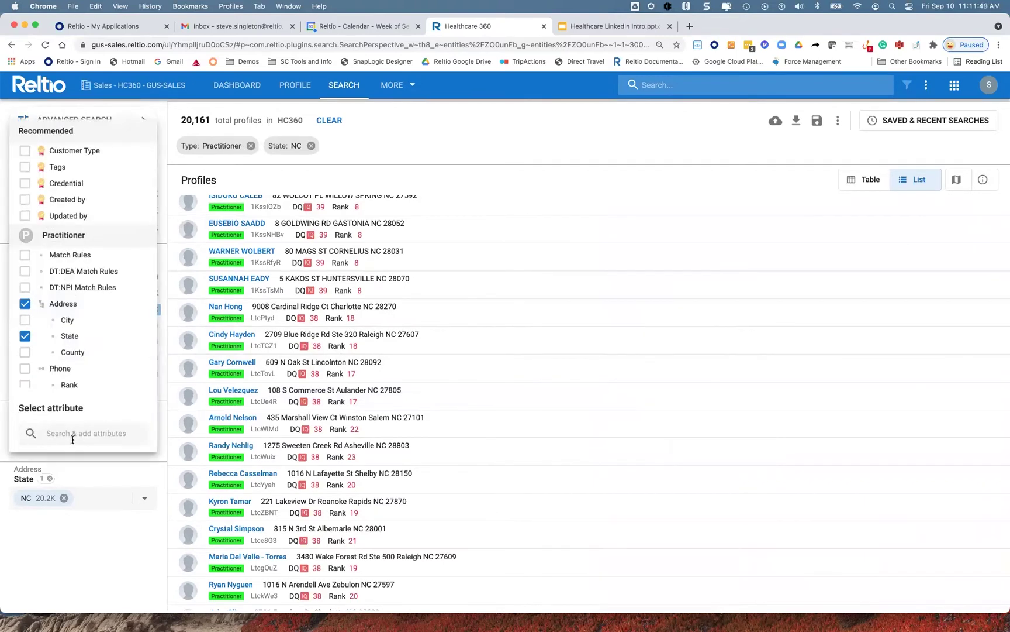
left_click(25, 168)
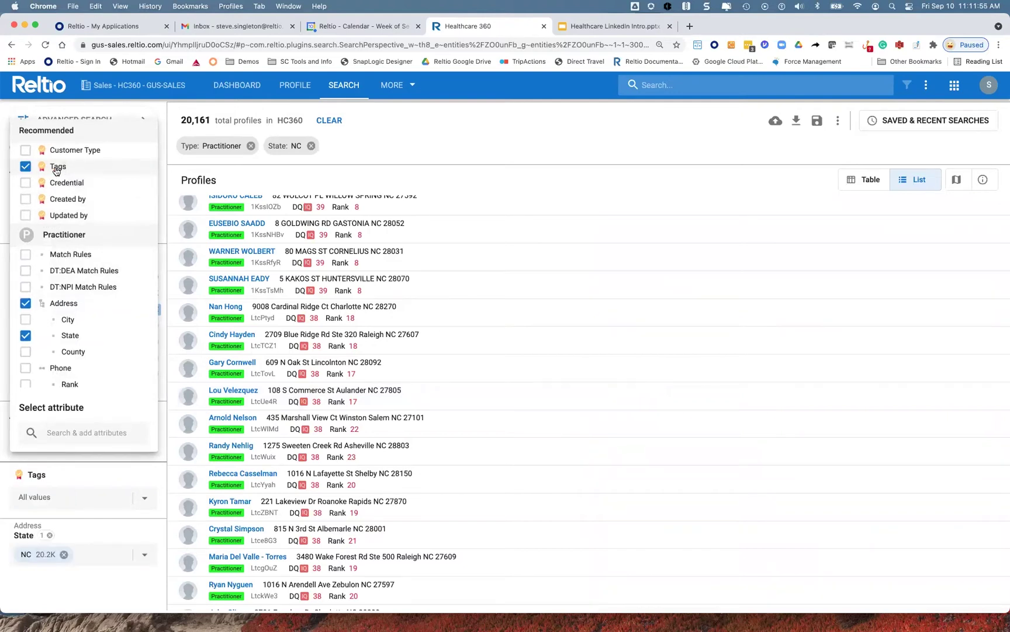
left_click(165, 158)
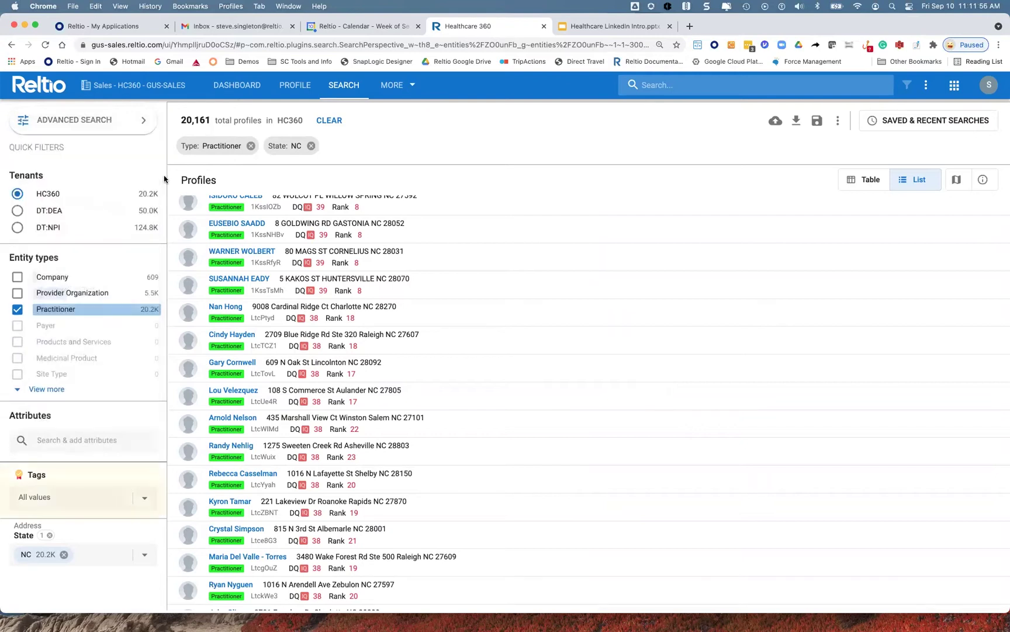
left_click(145, 498)
left_click(26, 521)
left_click(28, 538)
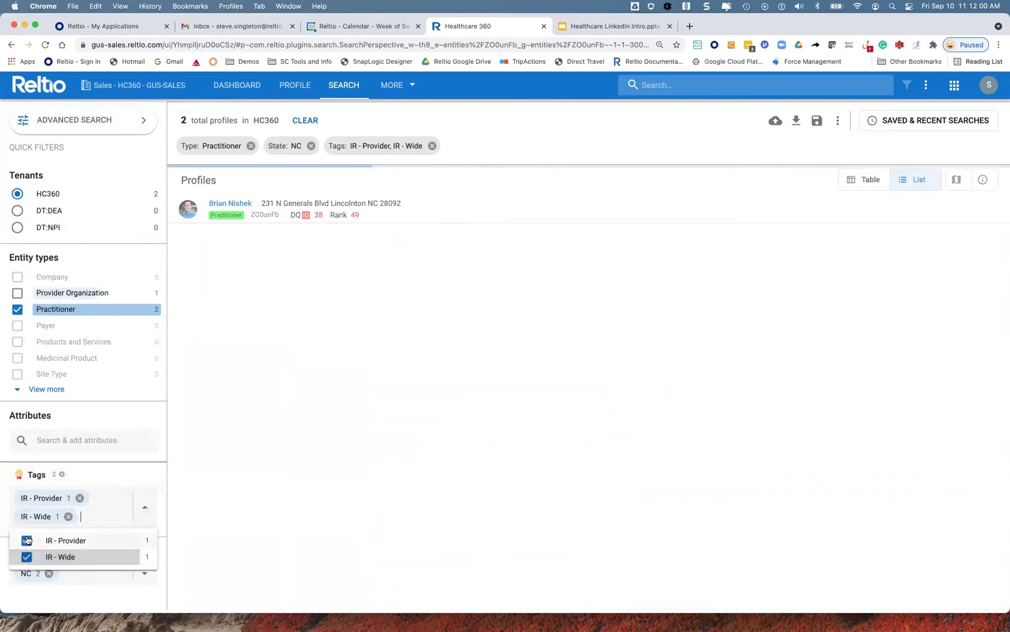
left_click(119, 412)
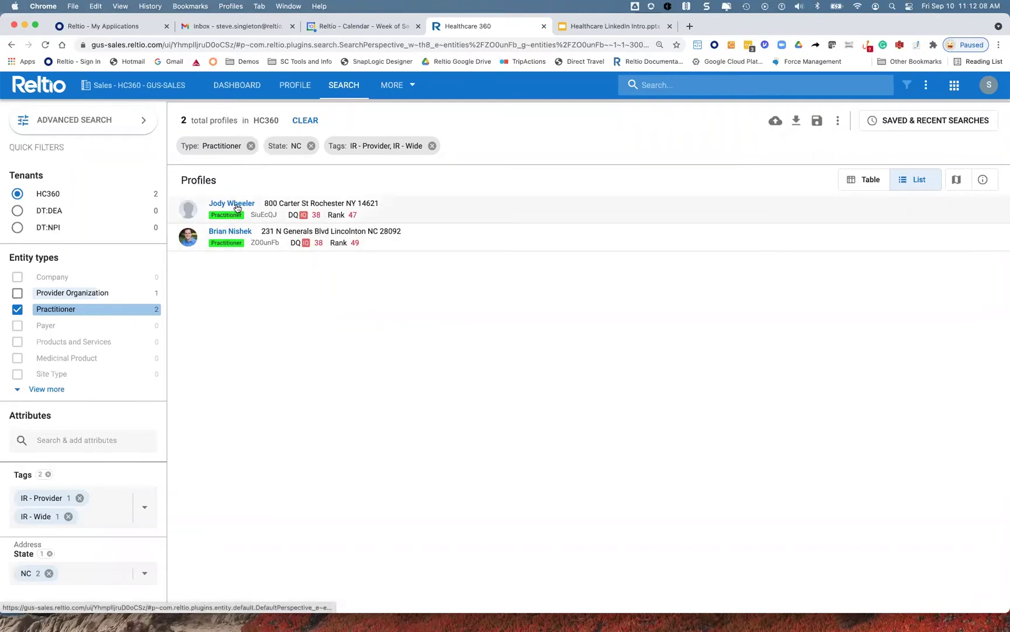
Open the second listed practitioner's profile and review its full demographic information
left_click(228, 236)
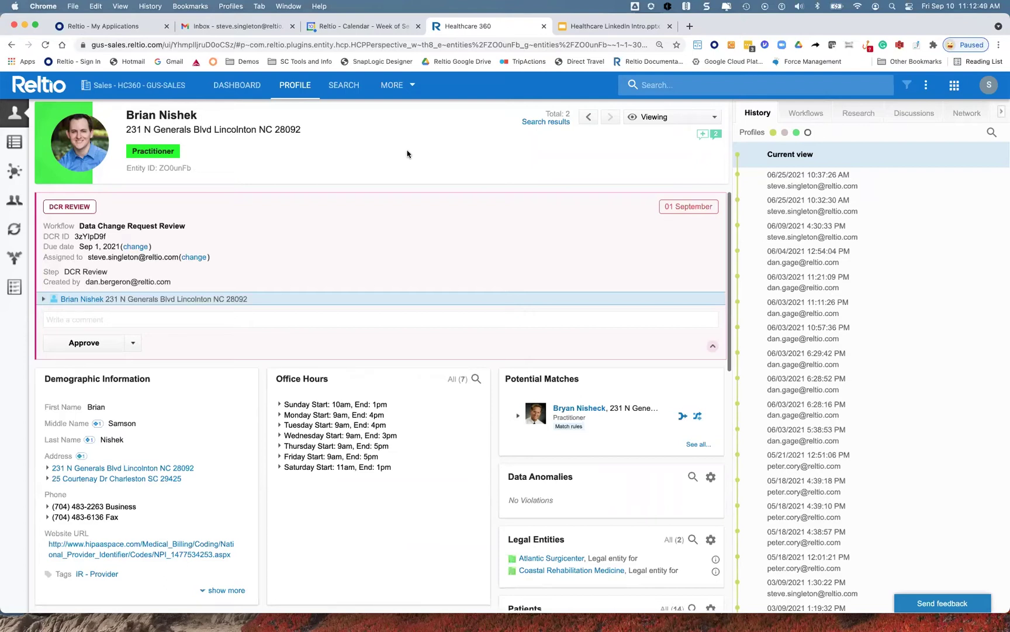
scroll(262, 423, "down", 5)
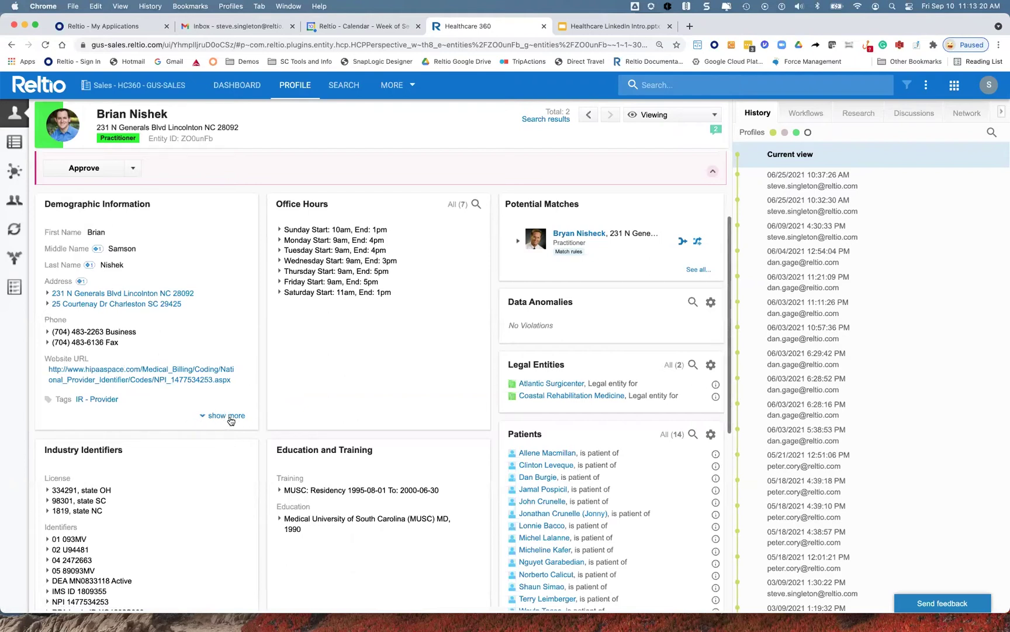
left_click(231, 416)
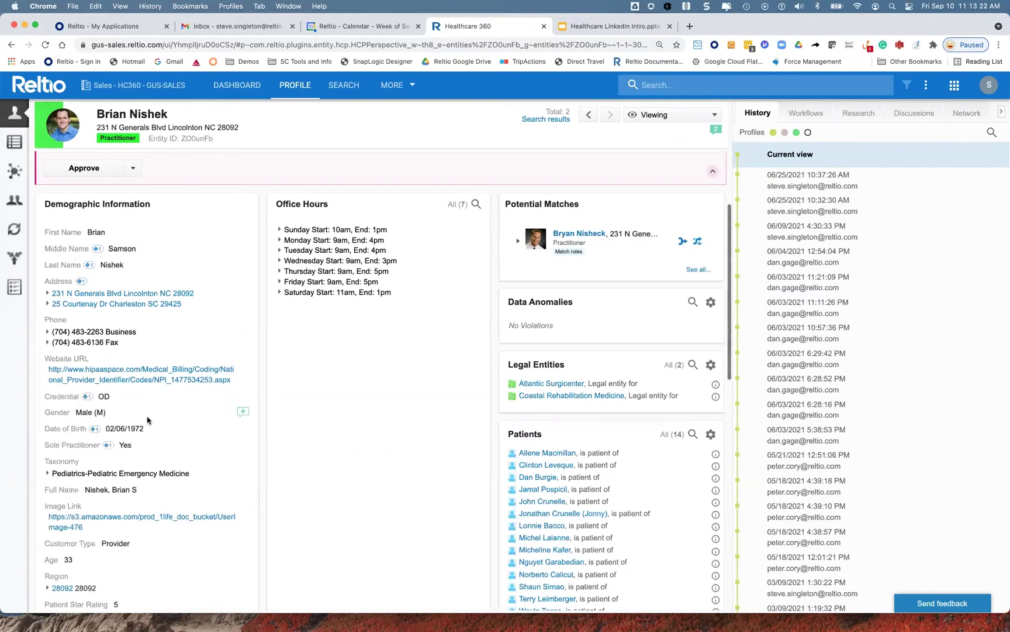
scroll(148, 420, "down", 2)
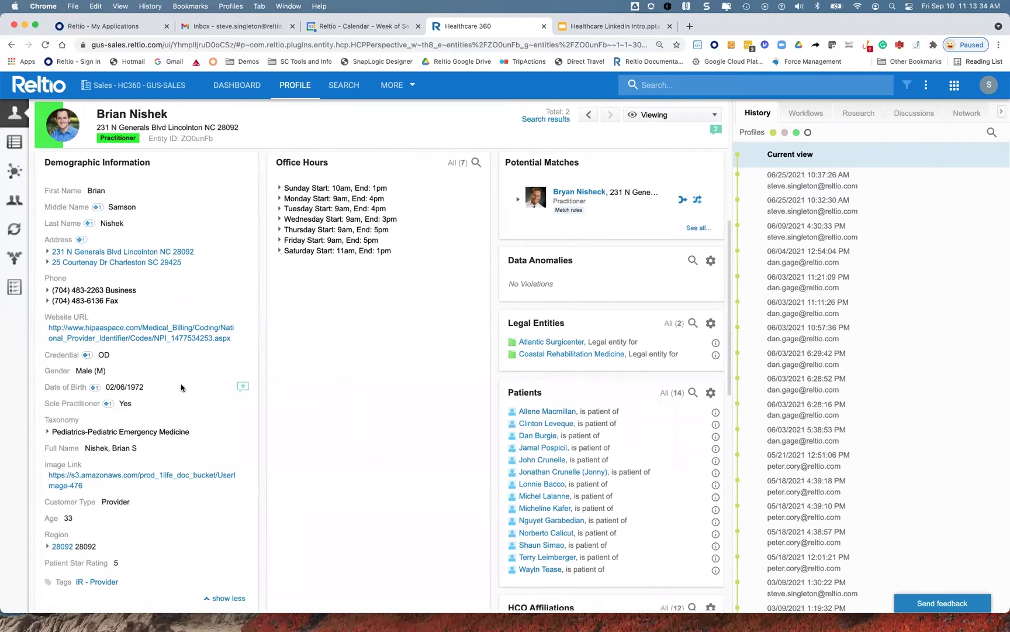
left_click(228, 598)
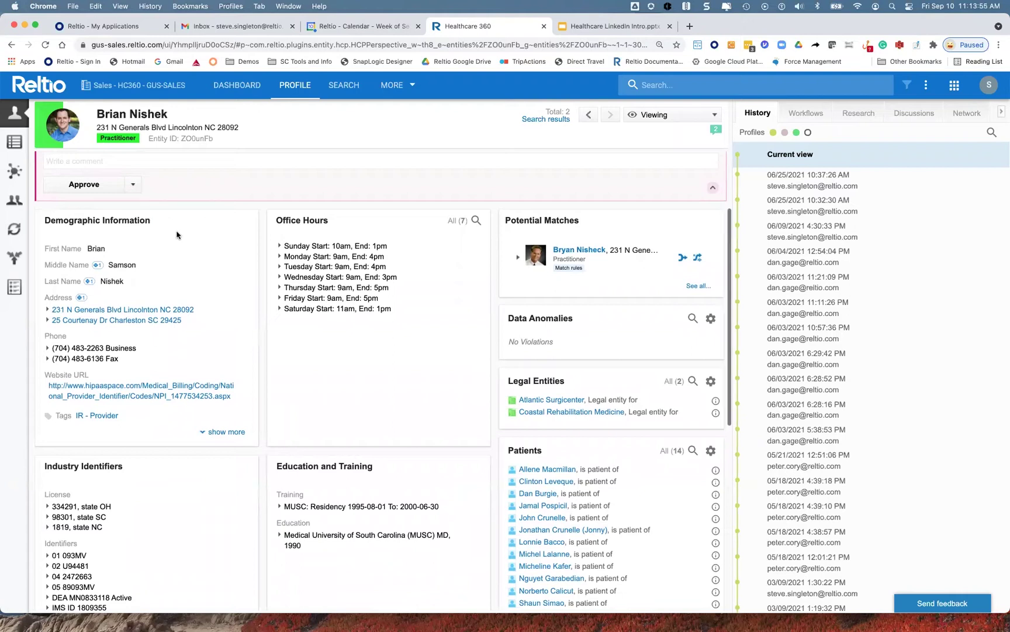
Inspect the nested details of the practitioner's first address and business phone number
left_click(47, 311)
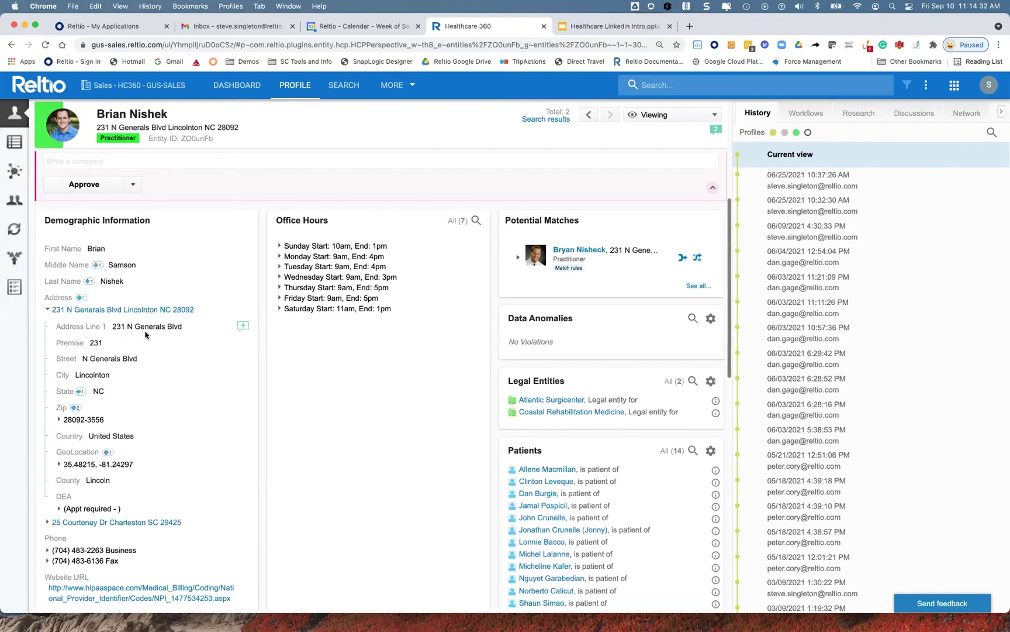
left_click(47, 311)
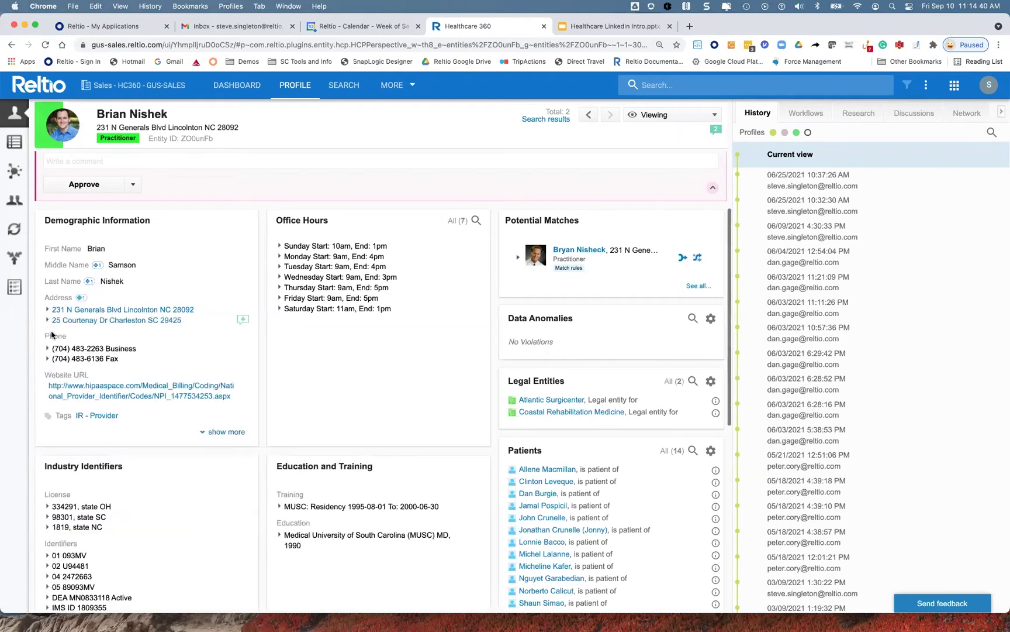
left_click(48, 349)
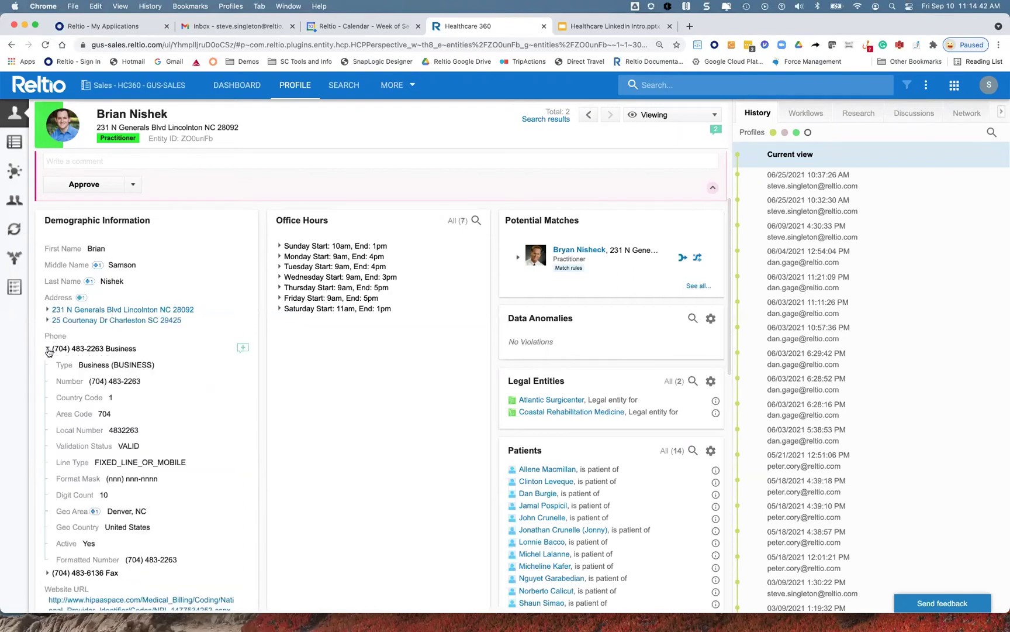
scroll(166, 412, "down", 1)
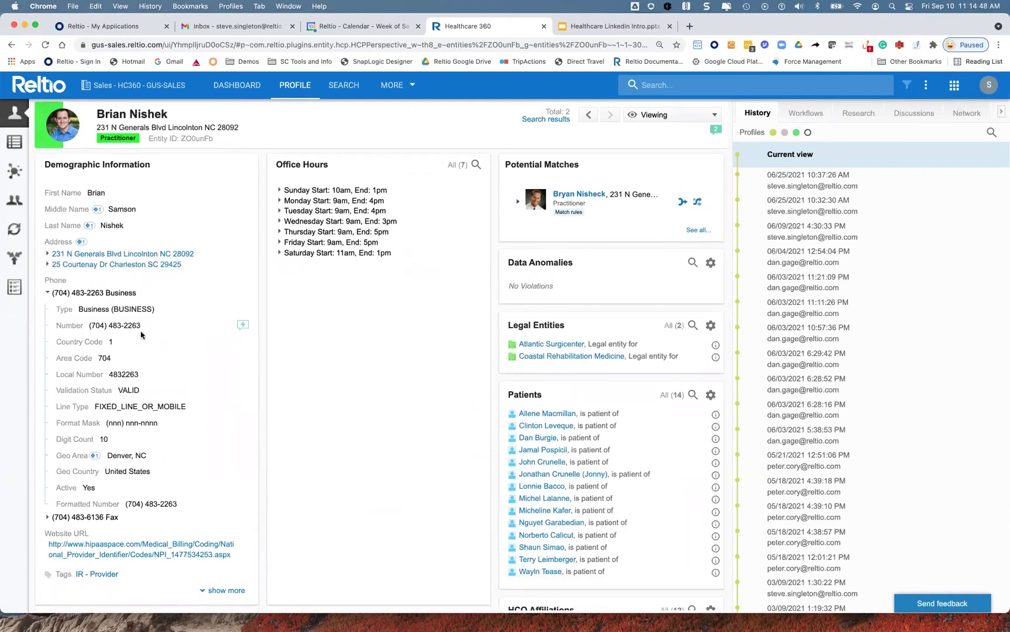
scroll(141, 336, "up", 1)
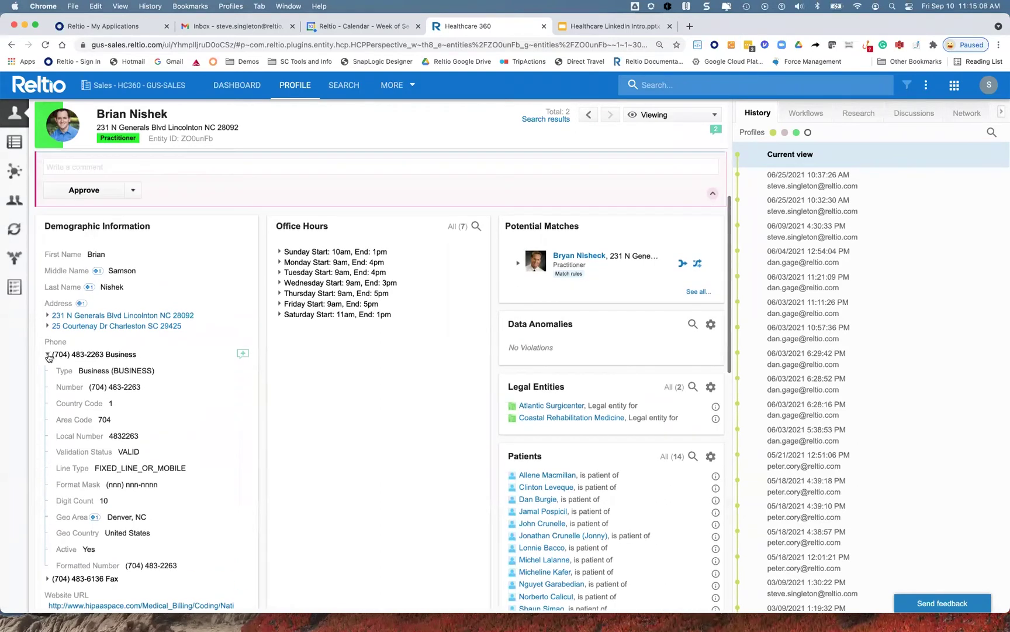
left_click(48, 355)
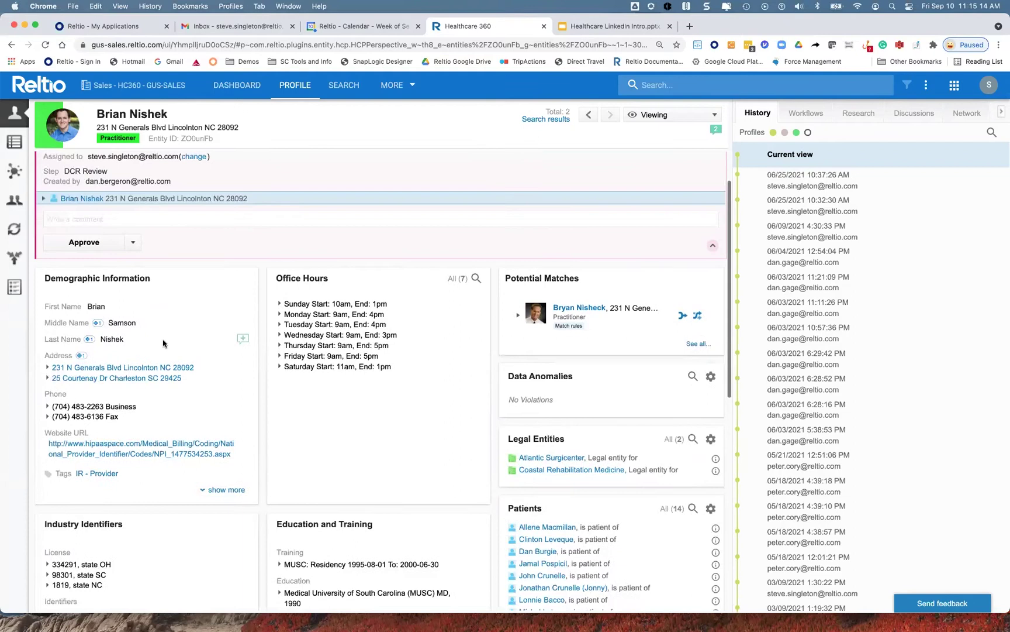
Review the profile's industry identifiers, education, specialty, general information, patients and HCO affiliations
scroll(164, 343, "down", 3)
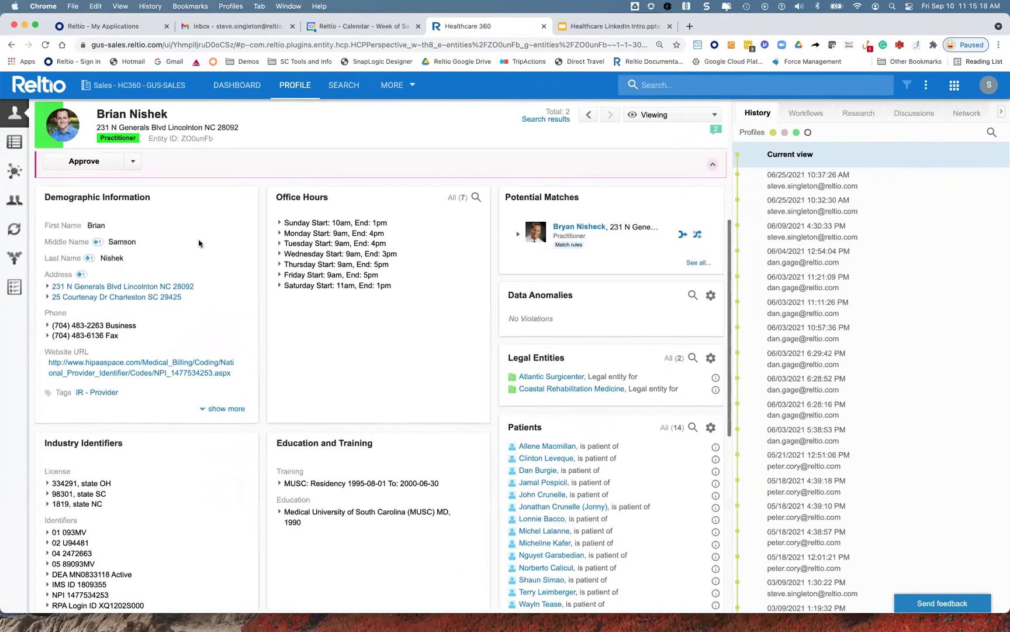
scroll(329, 264, "up", 1)
scroll(264, 433, "down", 5)
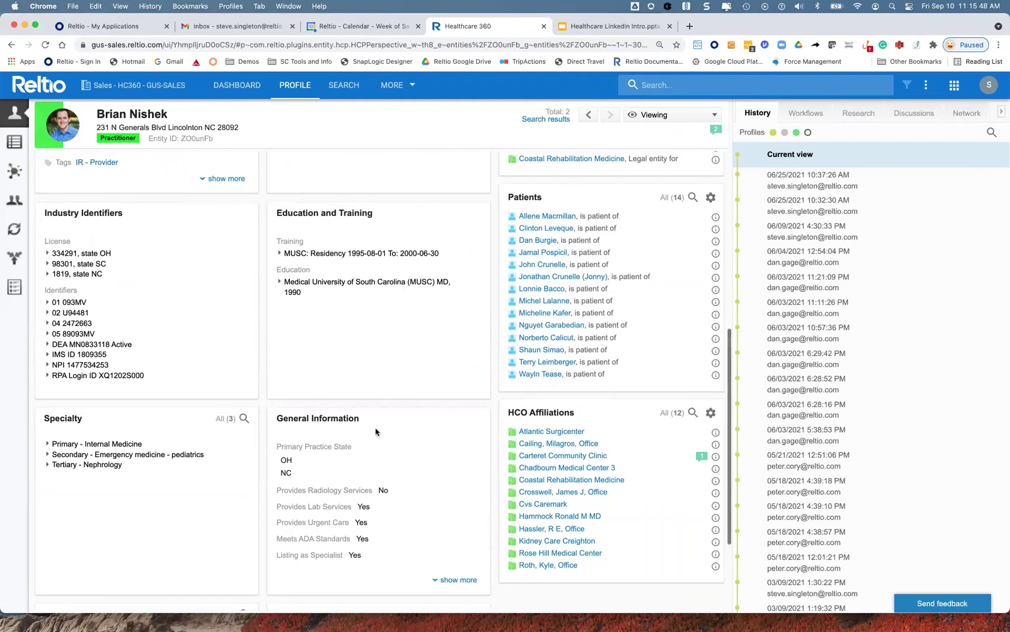
scroll(363, 450, "down", 3)
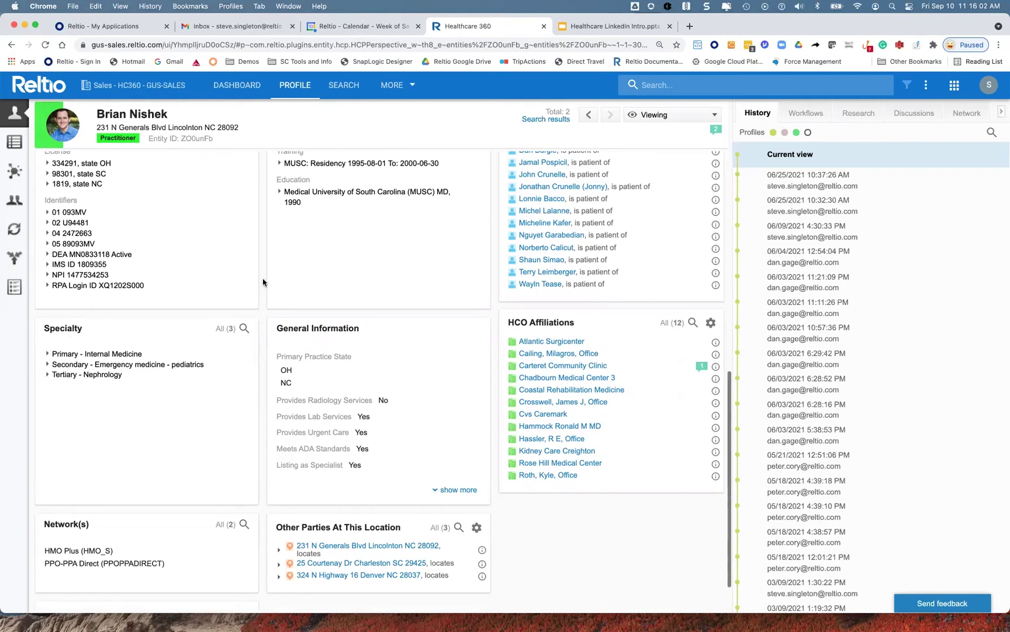
Review the practitioner's identifiers, specialties, general information, networks and other parties at the same location
scroll(263, 281, "up", 5)
scroll(263, 282, "up", 3)
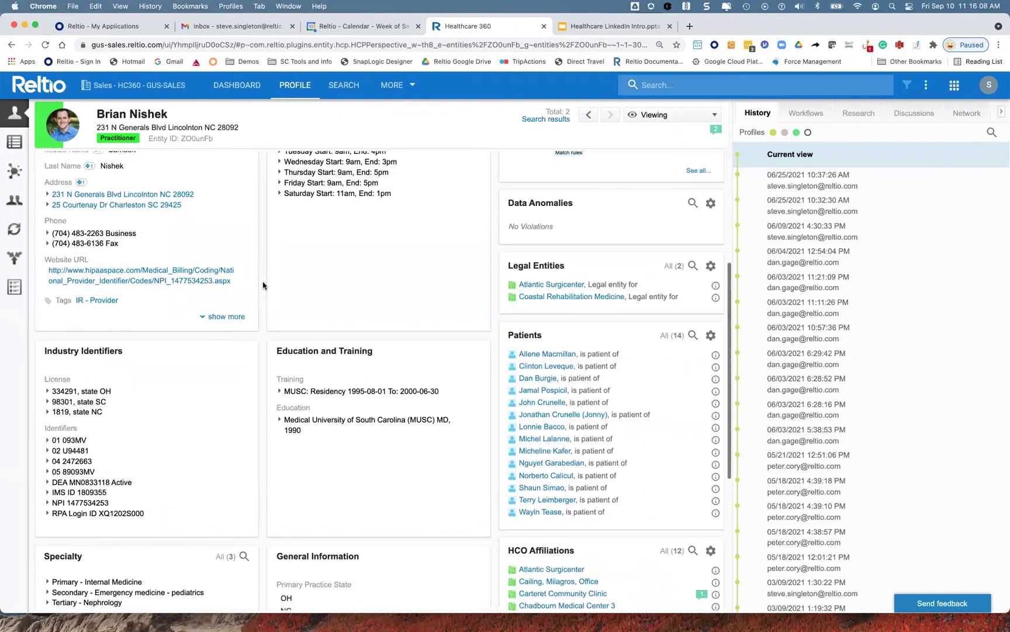
scroll(263, 286, "down", 1)
scroll(263, 287, "down", 7)
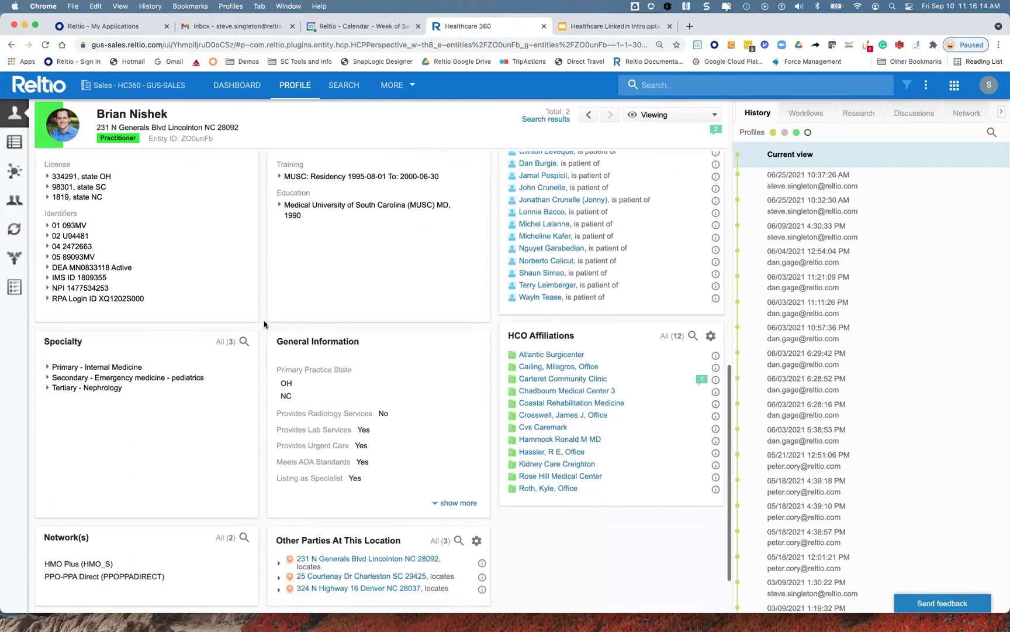
scroll(263, 325, "down", 1)
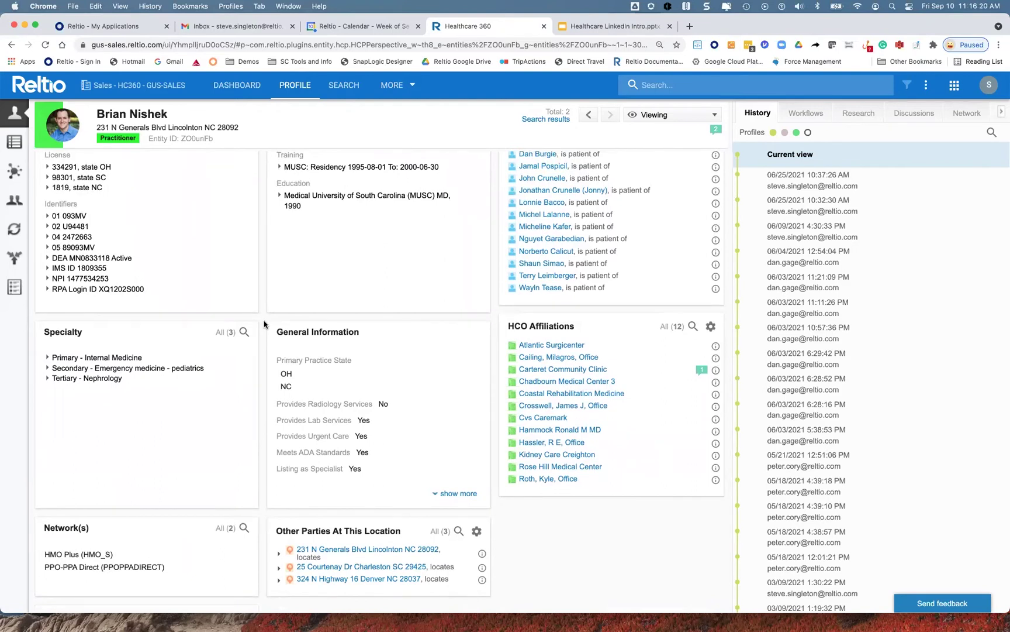
scroll(264, 324, "up", 3)
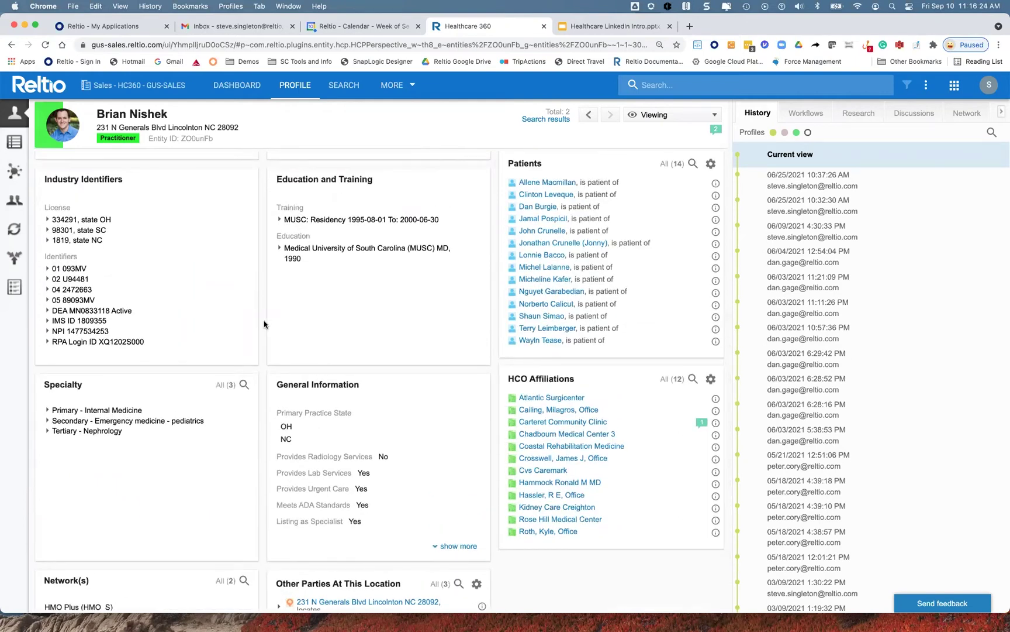
scroll(264, 325, "up", 5)
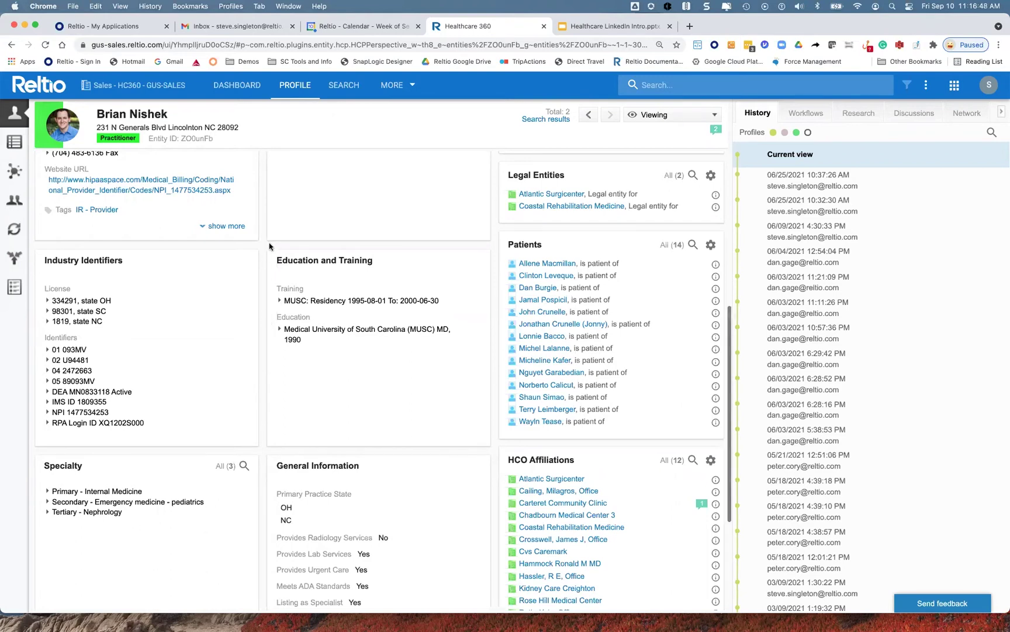
scroll(267, 289, "up", 2)
scroll(268, 289, "up", 2)
scroll(267, 289, "down", 6)
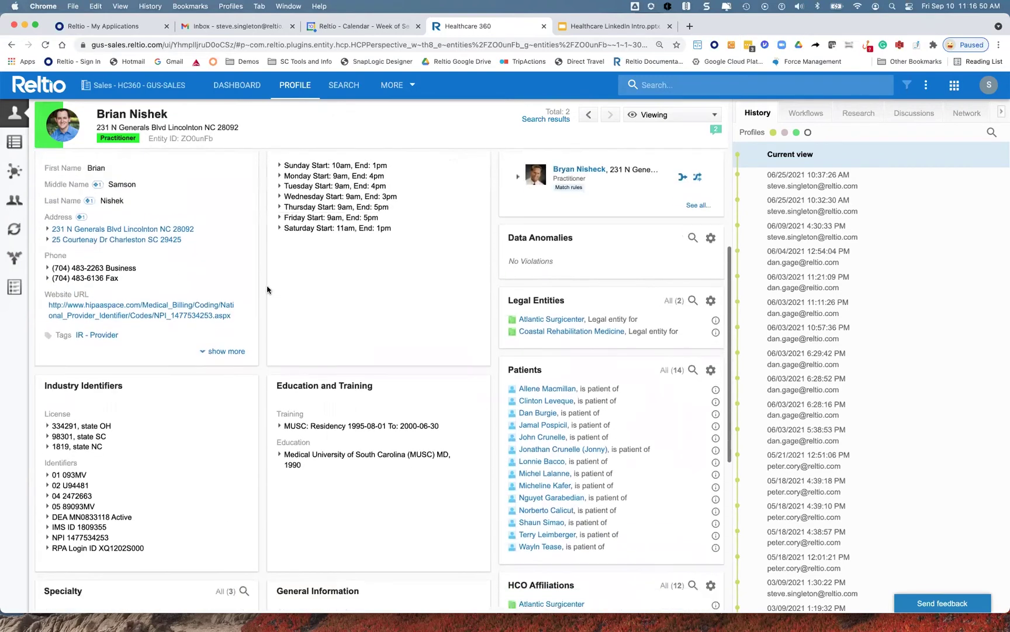
scroll(267, 290, "down", 2)
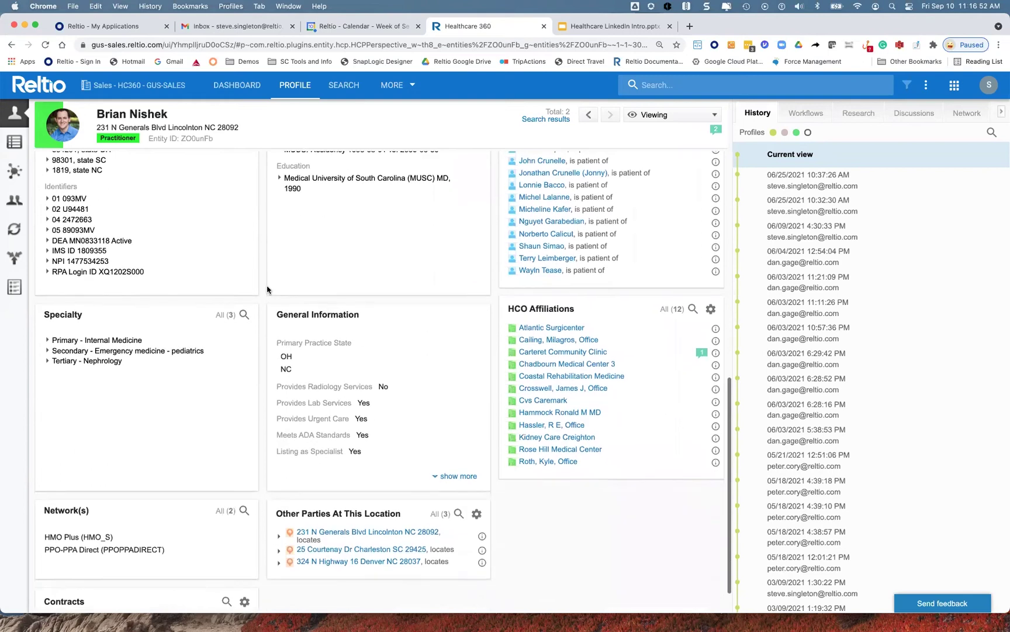
scroll(268, 289, "up", 4)
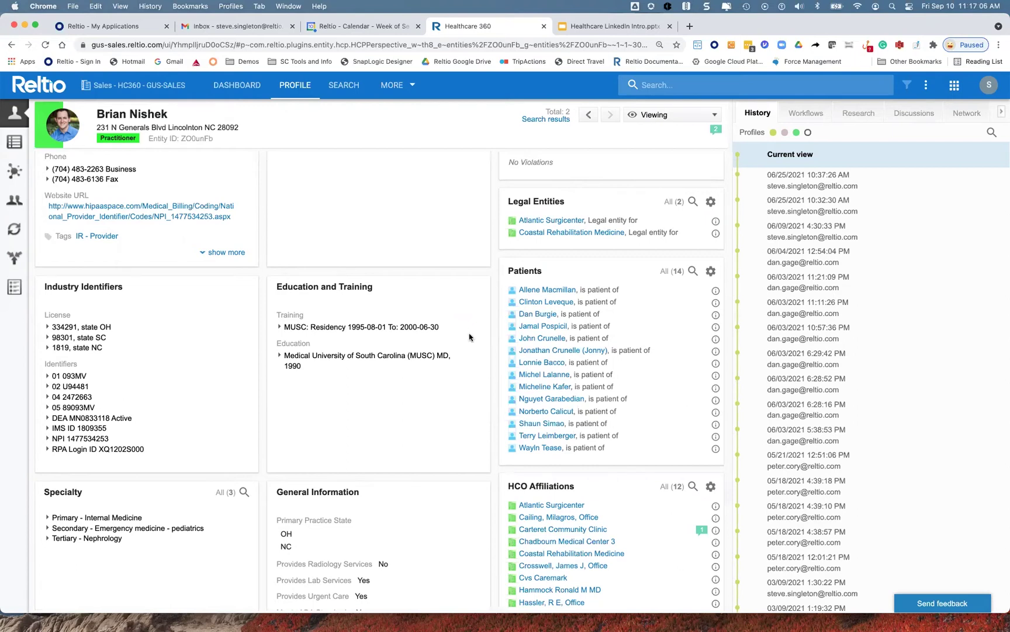
Open the Coastal Rehabilitation Medicine legal entity and review its general information, legal entities hierarchy, HCP affiliations and members
scroll(491, 323, "down", 1)
scroll(491, 321, "down", 1)
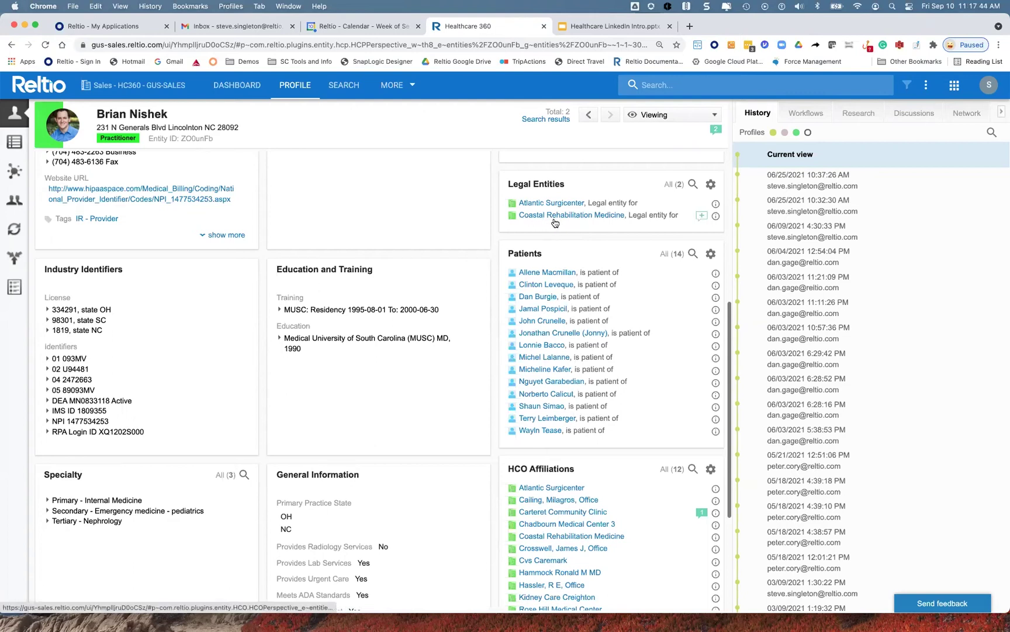
mouse_move(557, 218)
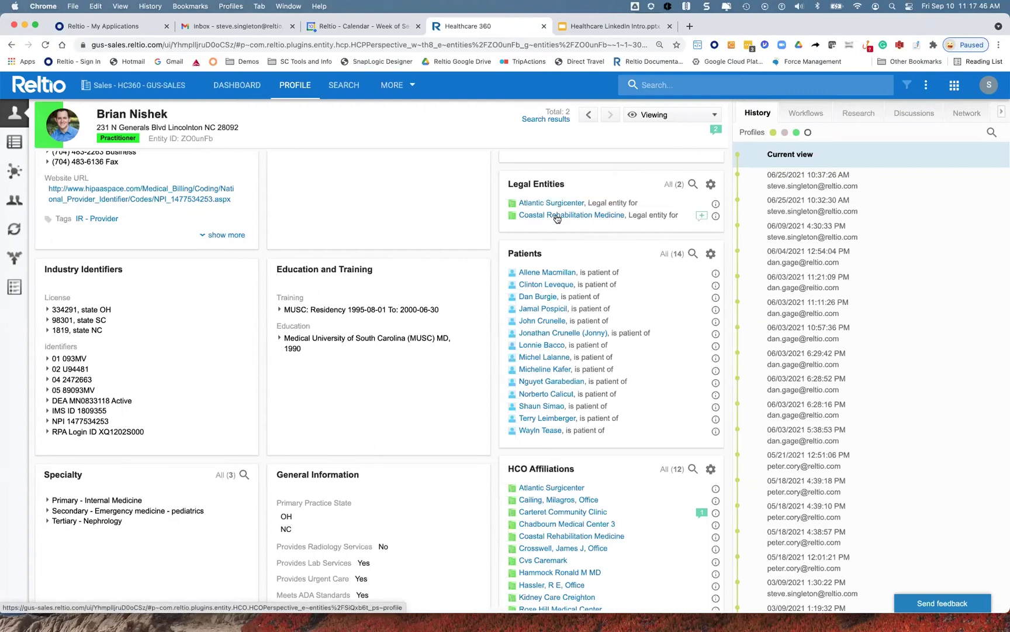
left_click(557, 215)
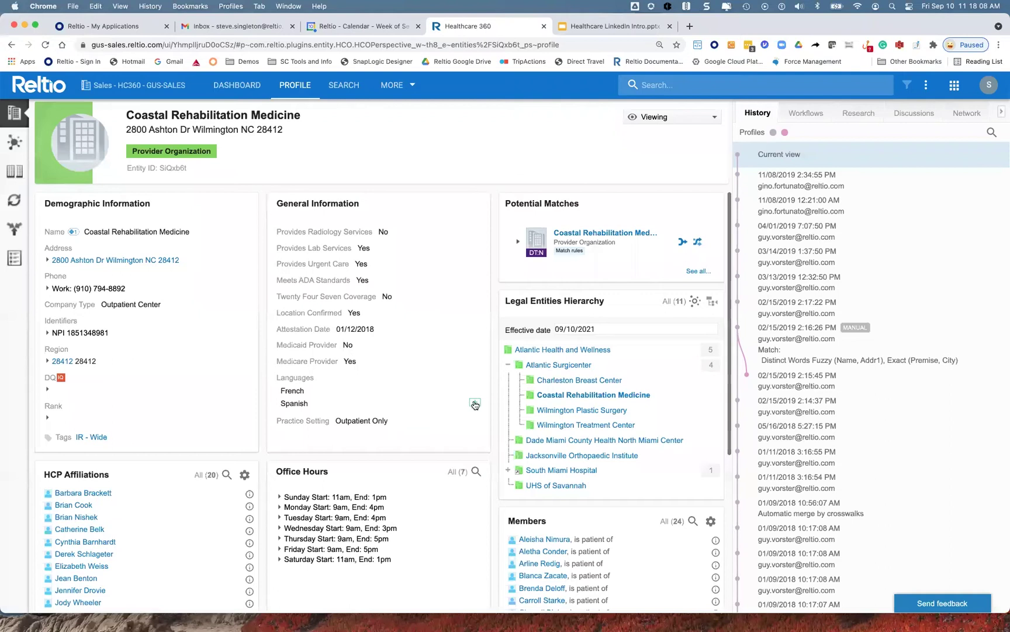
scroll(494, 399, "down", 3)
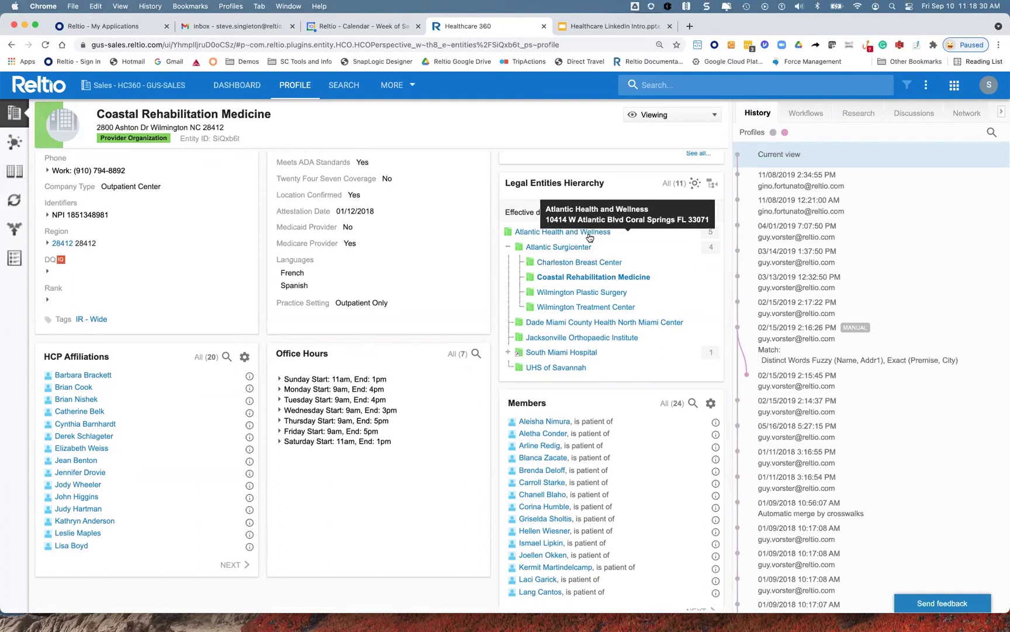
scroll(492, 296, "up", 2)
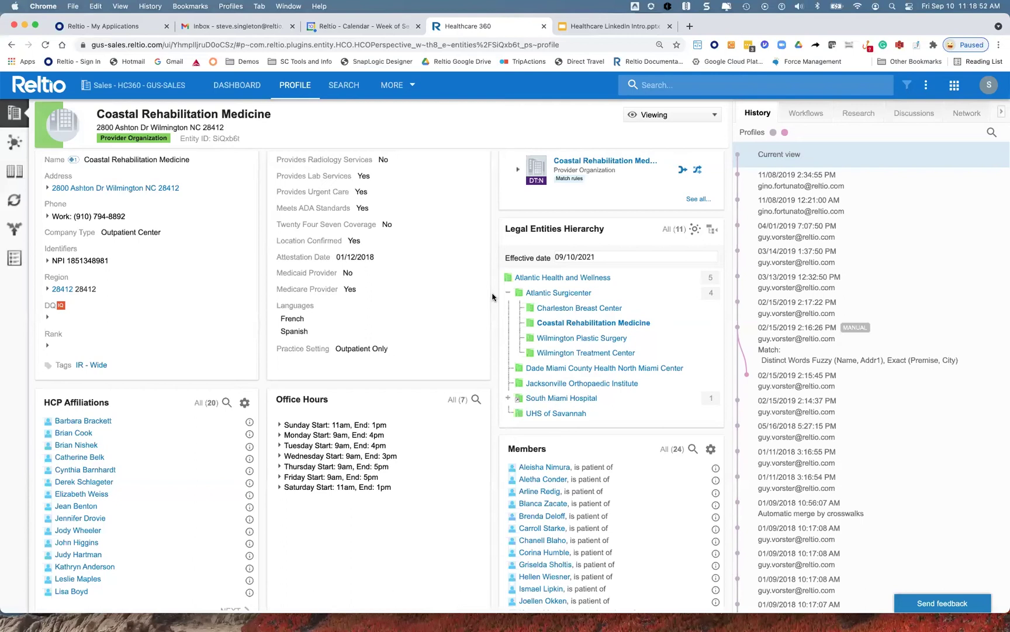
scroll(493, 297, "down", 5)
scroll(492, 297, "up", 5)
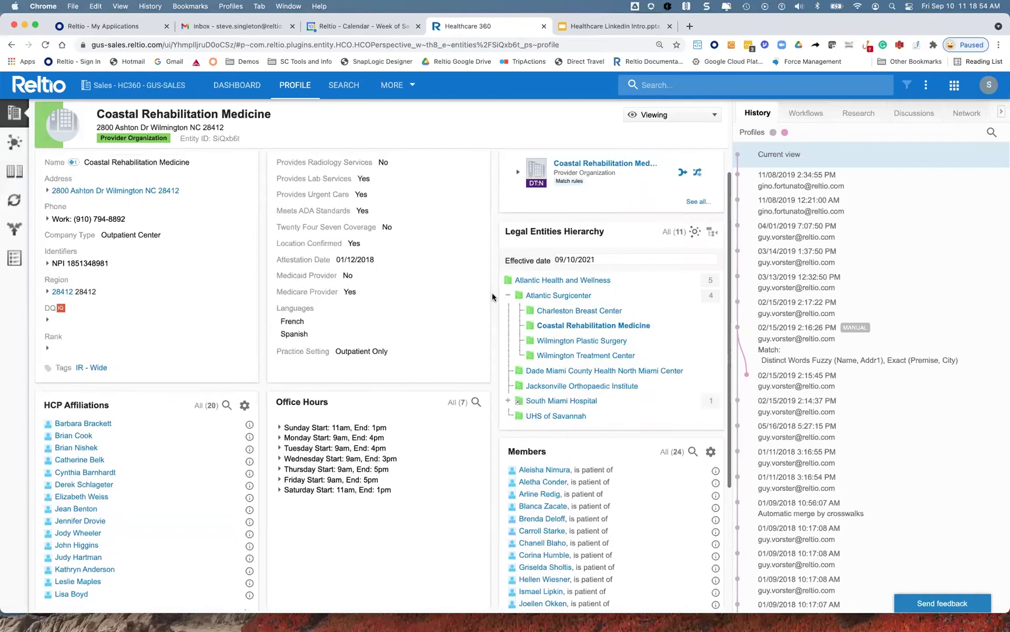
Return to the practitioner's profile, then open the fourth listed patient and review the member's demographics, communication preferences and touchpoints
left_click(12, 45)
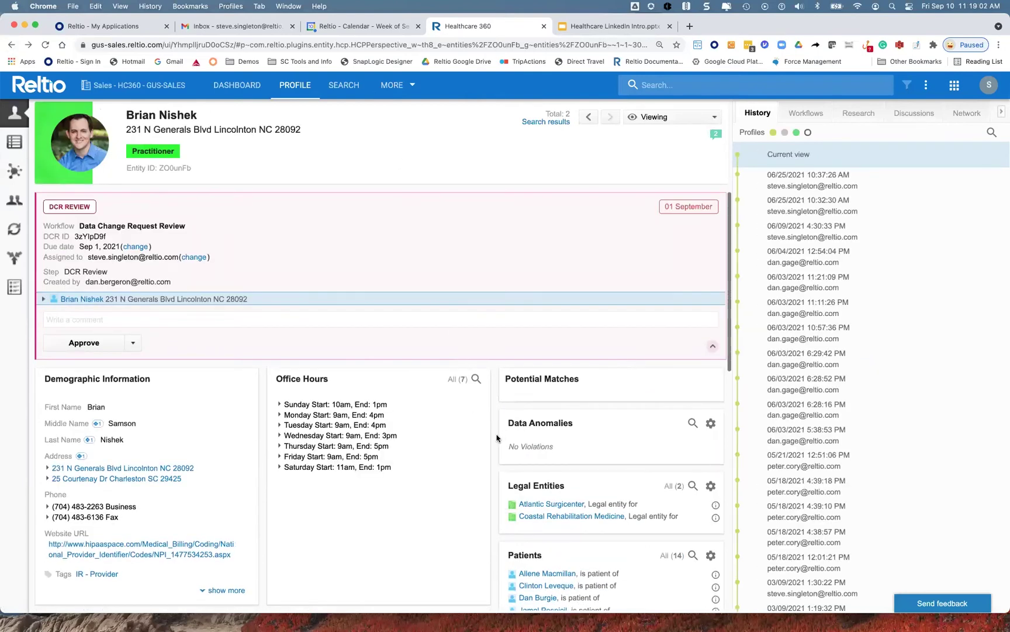
scroll(496, 437, "down", 3)
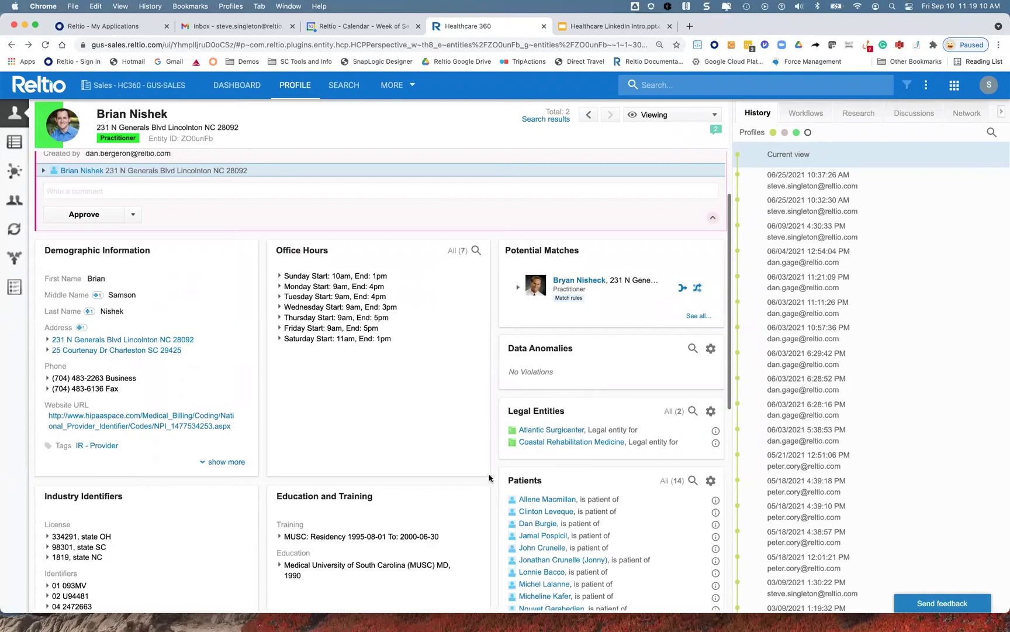
scroll(493, 477, "down", 3)
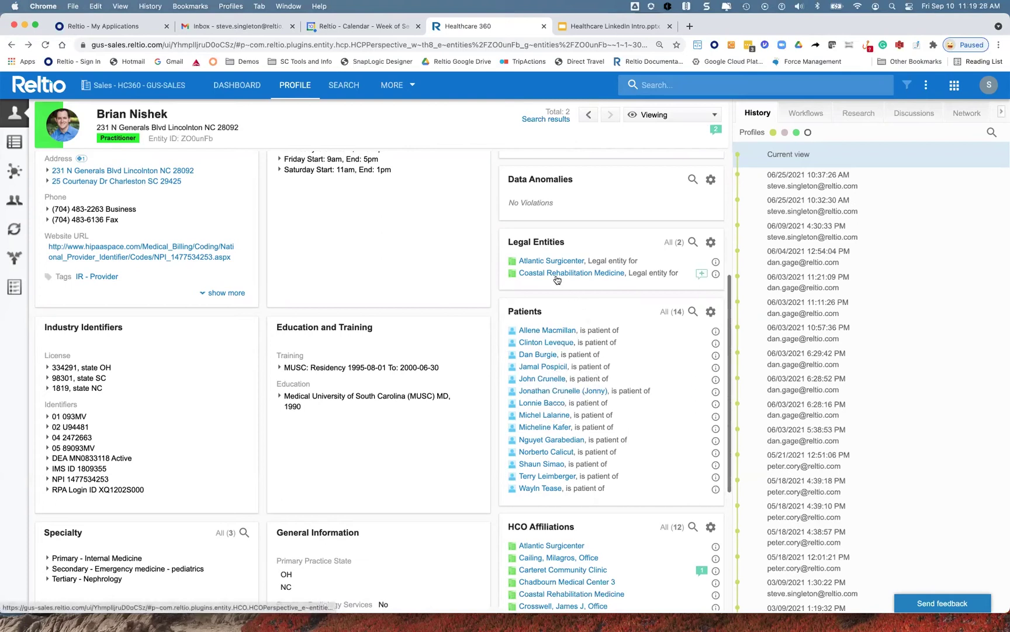
left_click(541, 368)
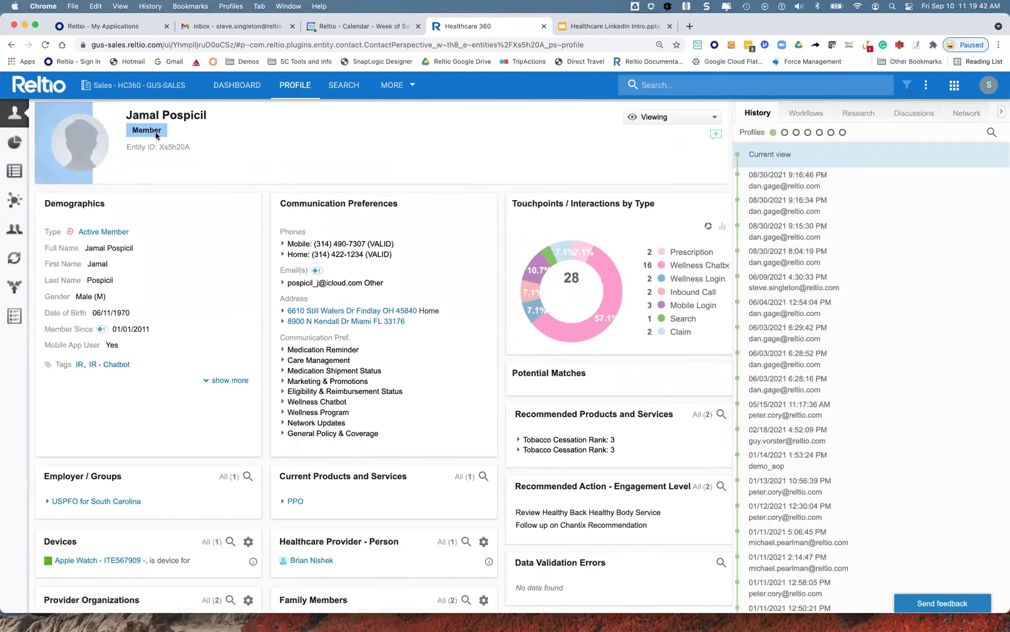
scroll(263, 316, "down", 1)
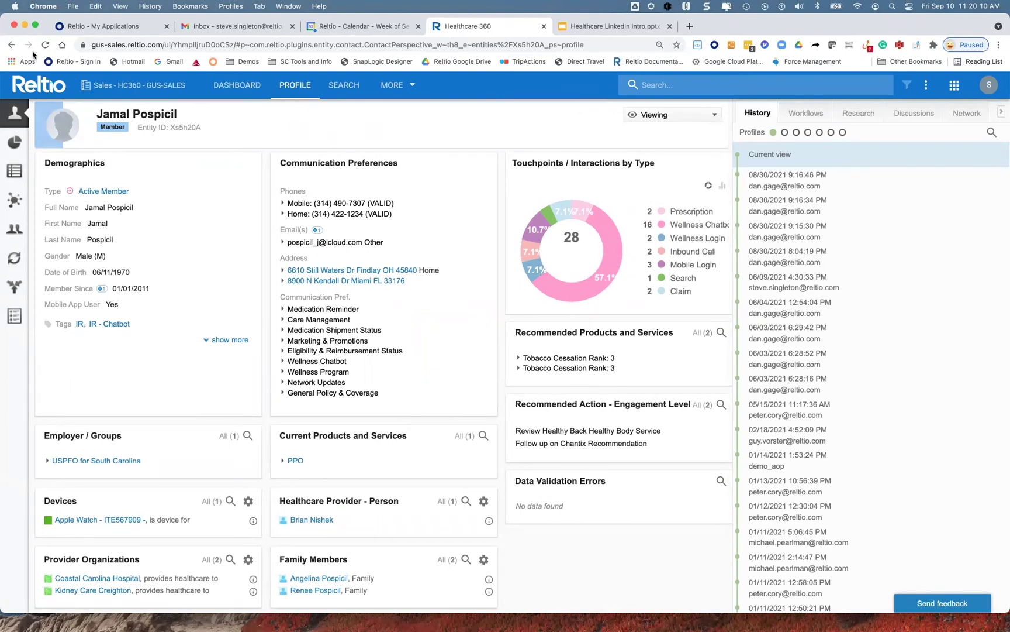
Go back to the practitioner's profile and review its legal entities, patients, HCO affiliations and potential matches
left_click(10, 47)
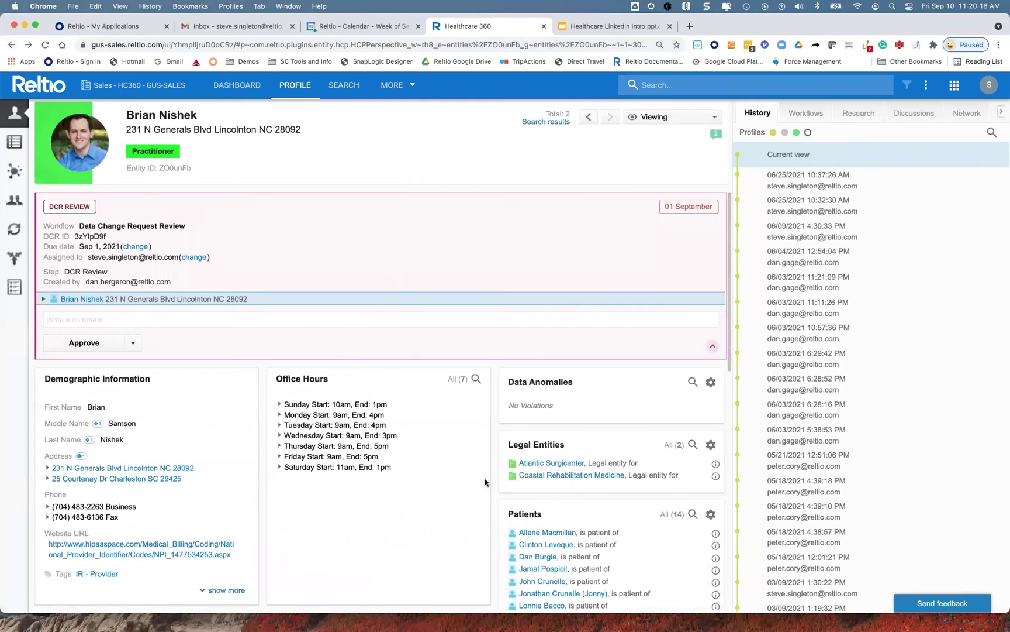
scroll(233, 429, "down", 3)
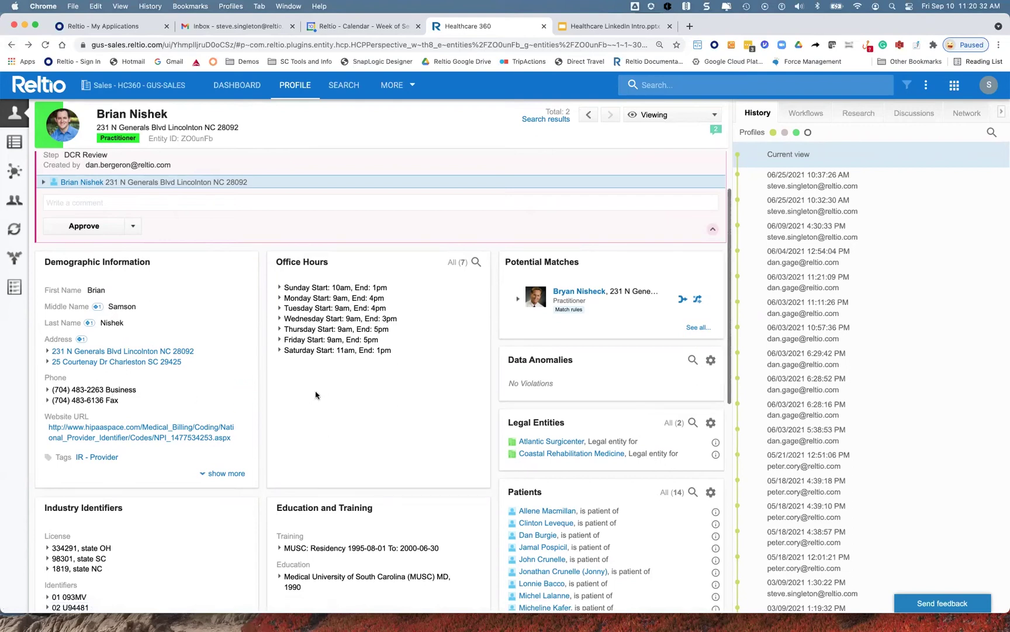
scroll(494, 485, "down", 1)
scroll(495, 485, "down", 5)
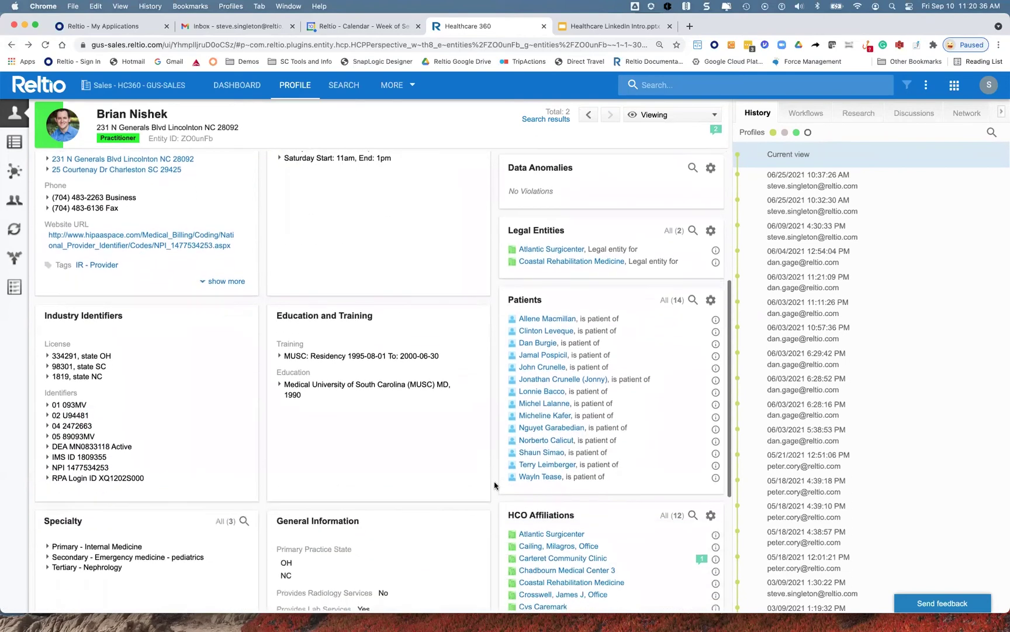
scroll(495, 485, "up", 1)
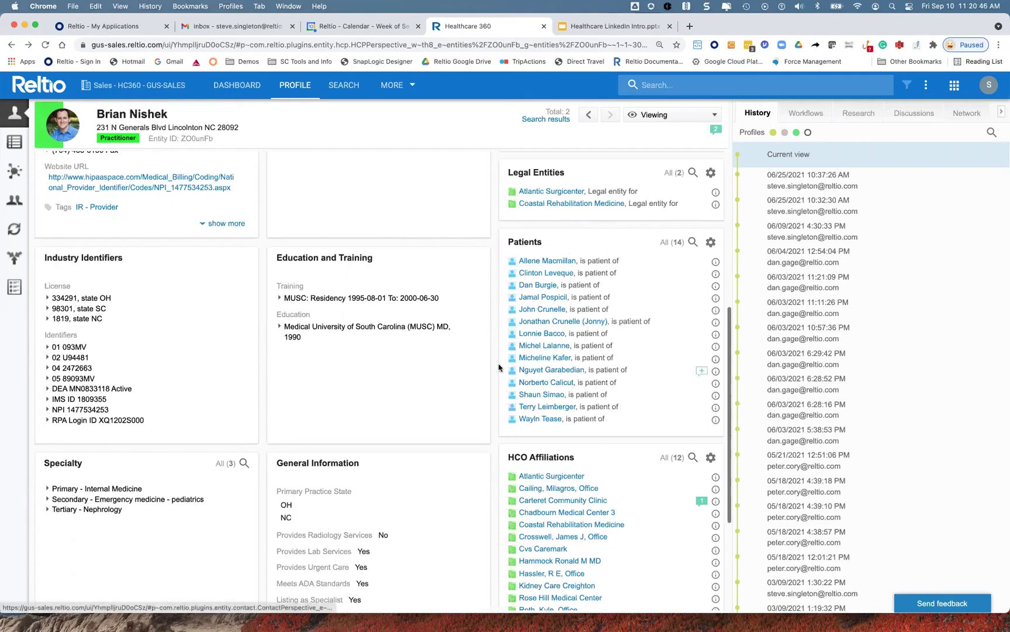
scroll(497, 365, "up", 4)
scroll(495, 363, "up", 4)
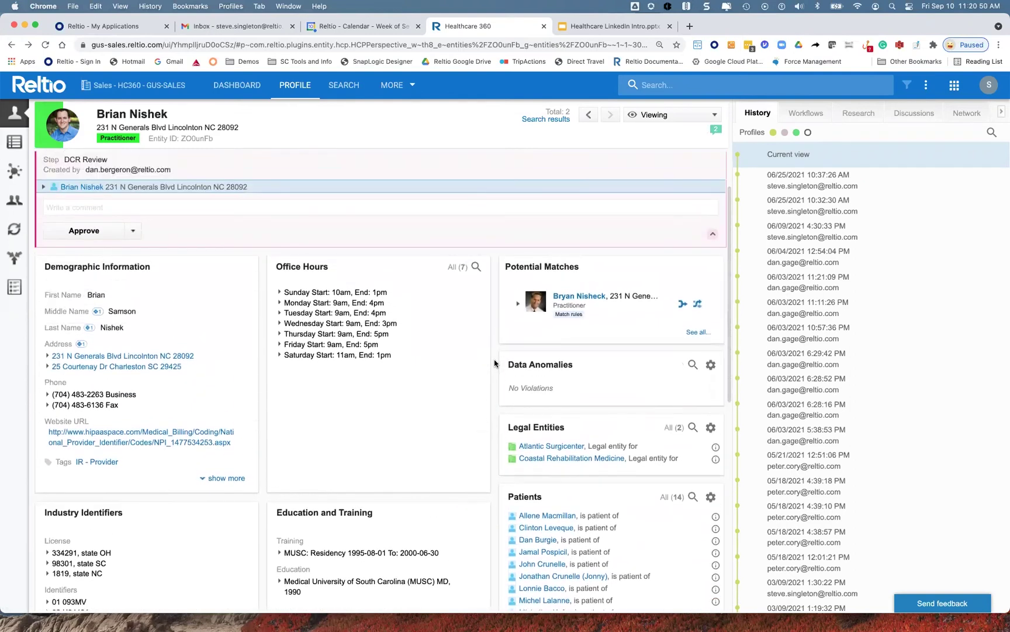
scroll(494, 363, "up", 4)
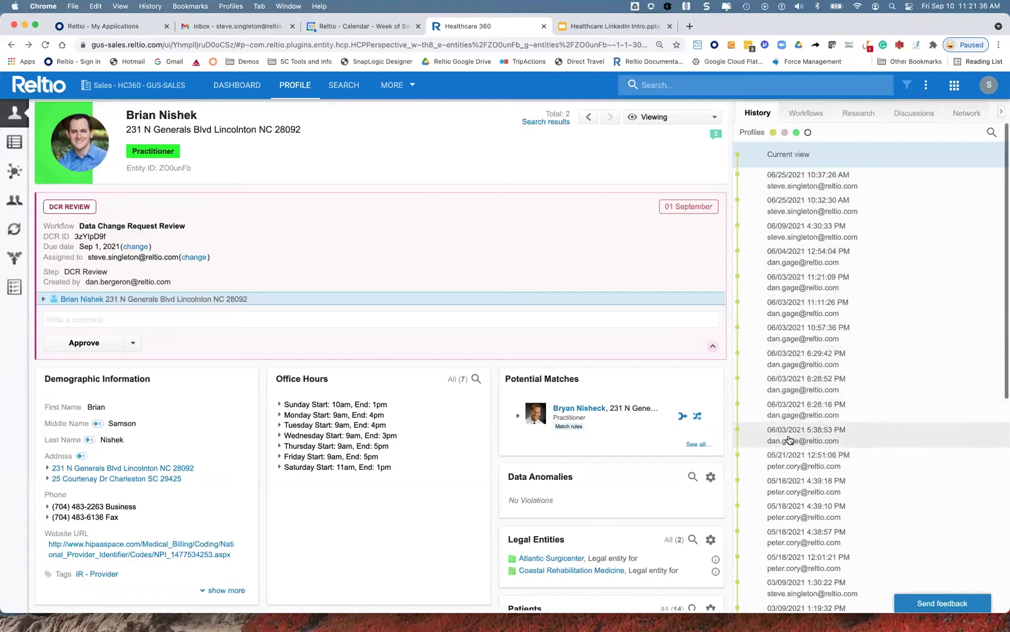
View the profile's historic slice from 05/21/2021 12:51 PM, then return to the current view
left_click(783, 463)
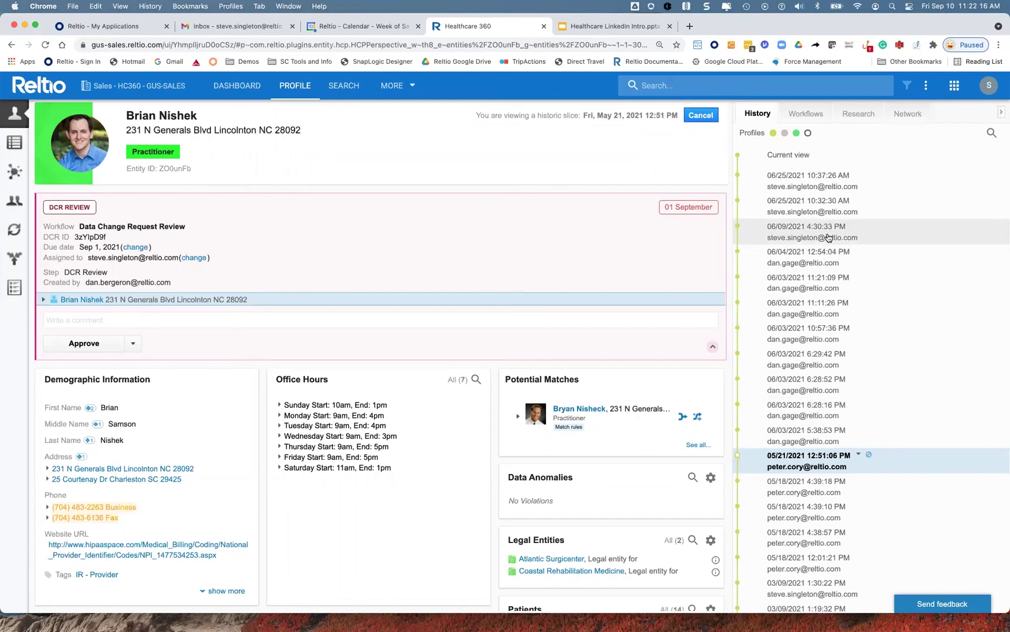
left_click(701, 116)
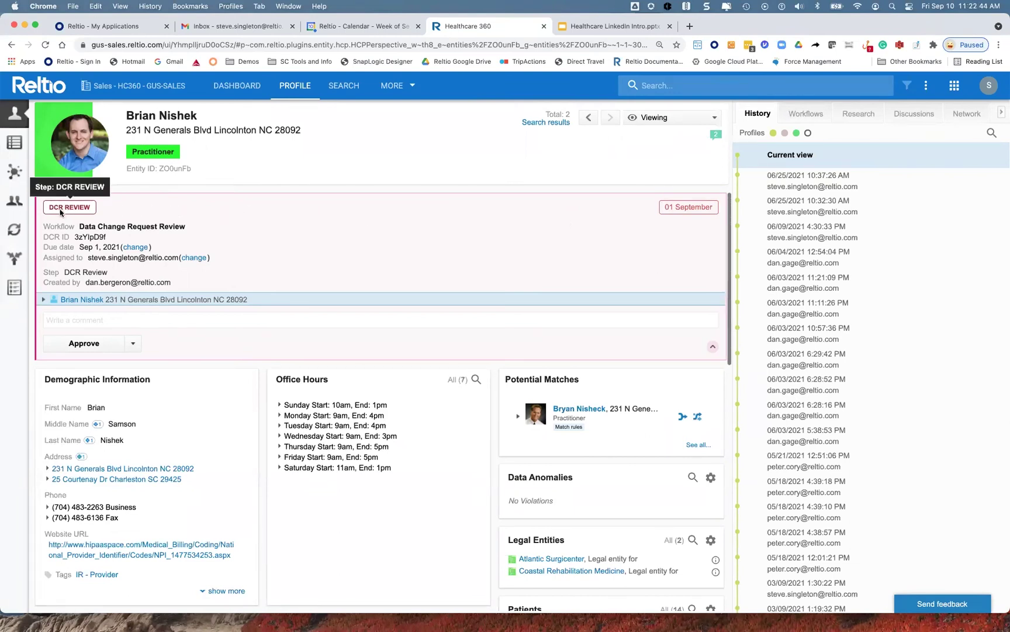
Expand the practitioner's entry in the Data Change Request Review and inspect the proposed office hours and available response actions
left_click(43, 300)
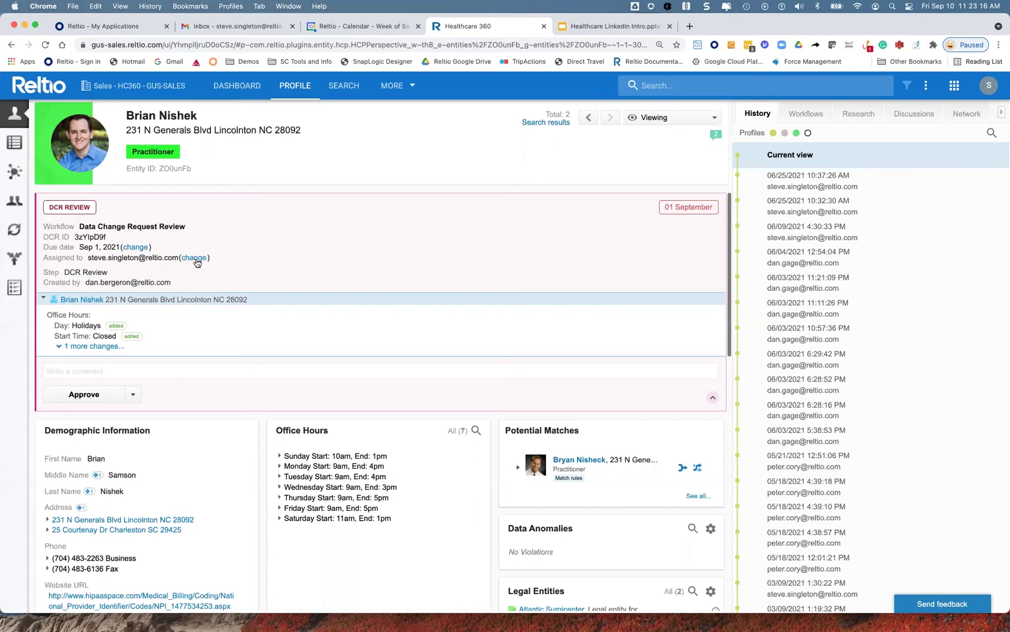
left_click(133, 395)
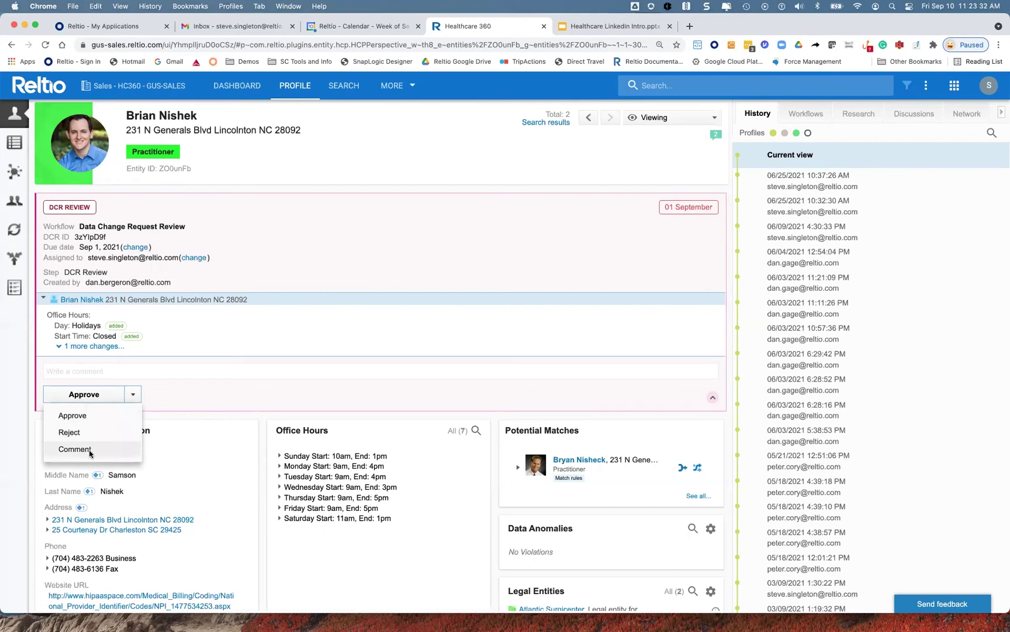
left_click(207, 391)
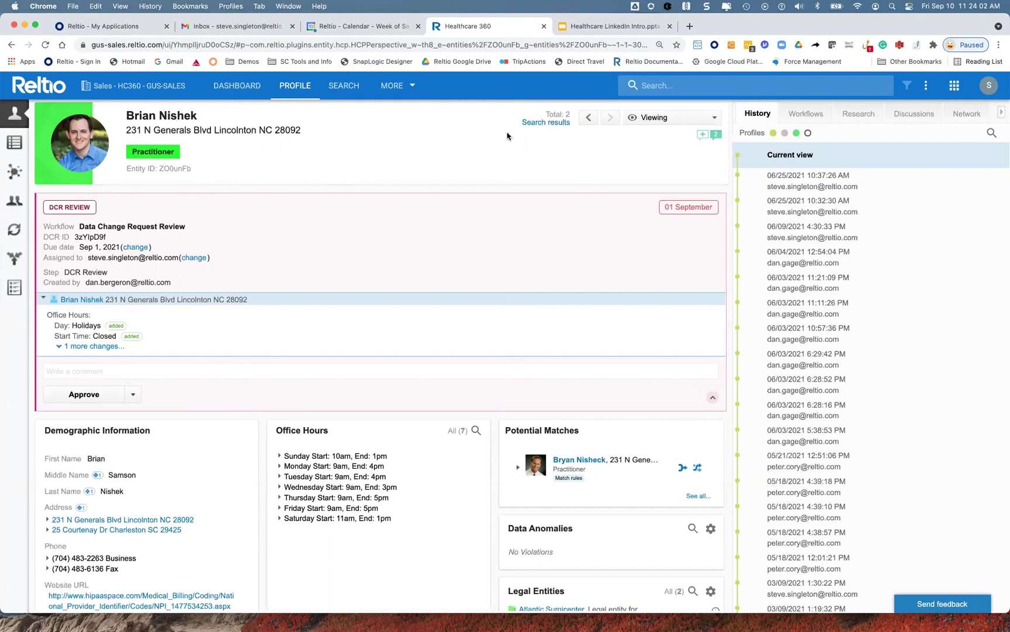
Read the comment thread on the practitioner's profile and close it
left_click(717, 137)
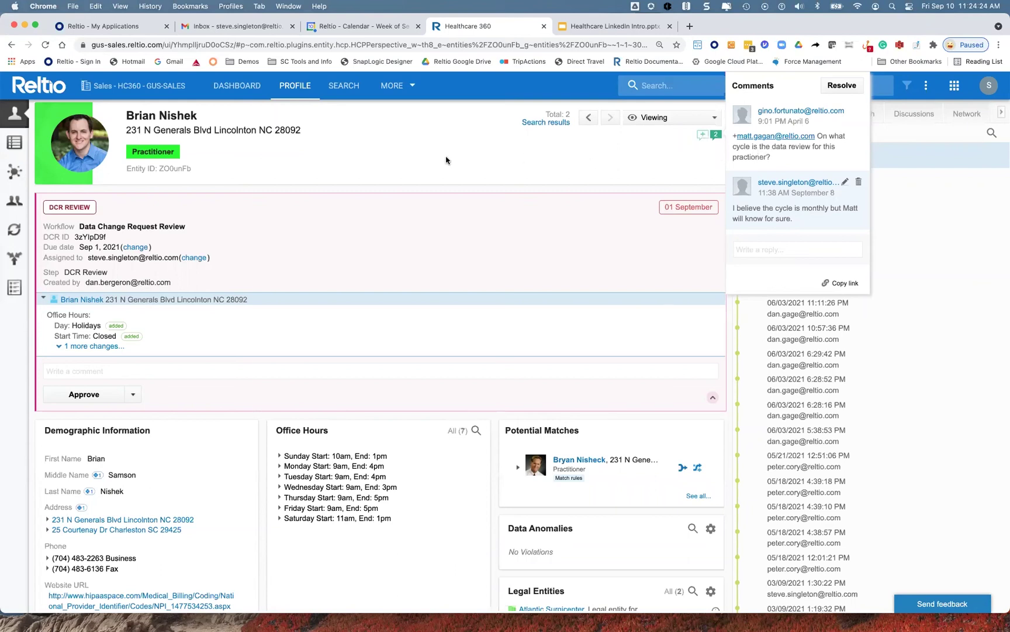
left_click(392, 153)
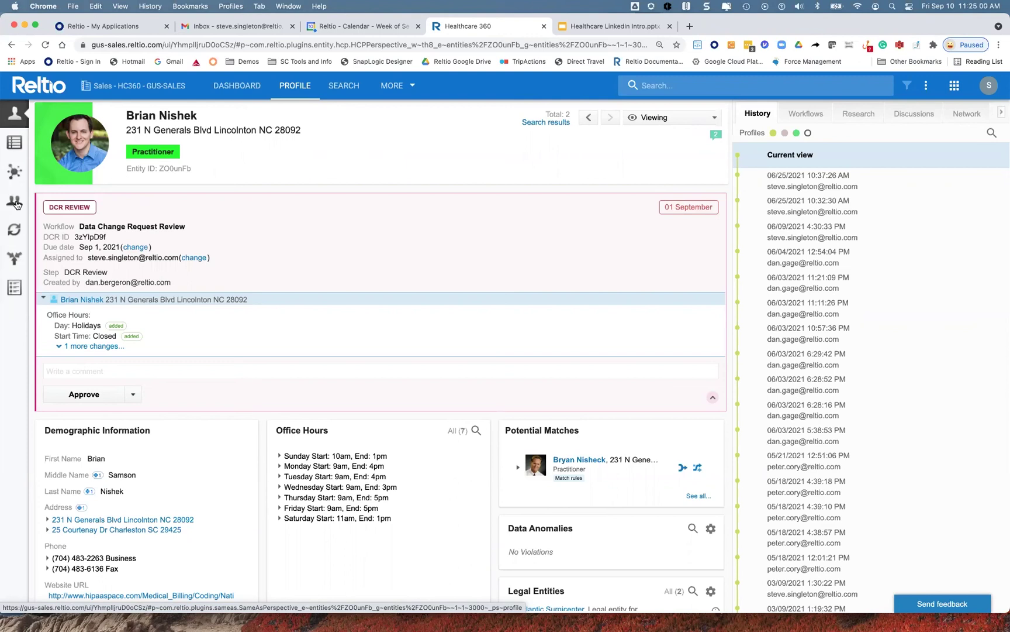
Compare the practitioner side by side with the potential match, expanding the match rules and examining the attribute differences
left_click(15, 203)
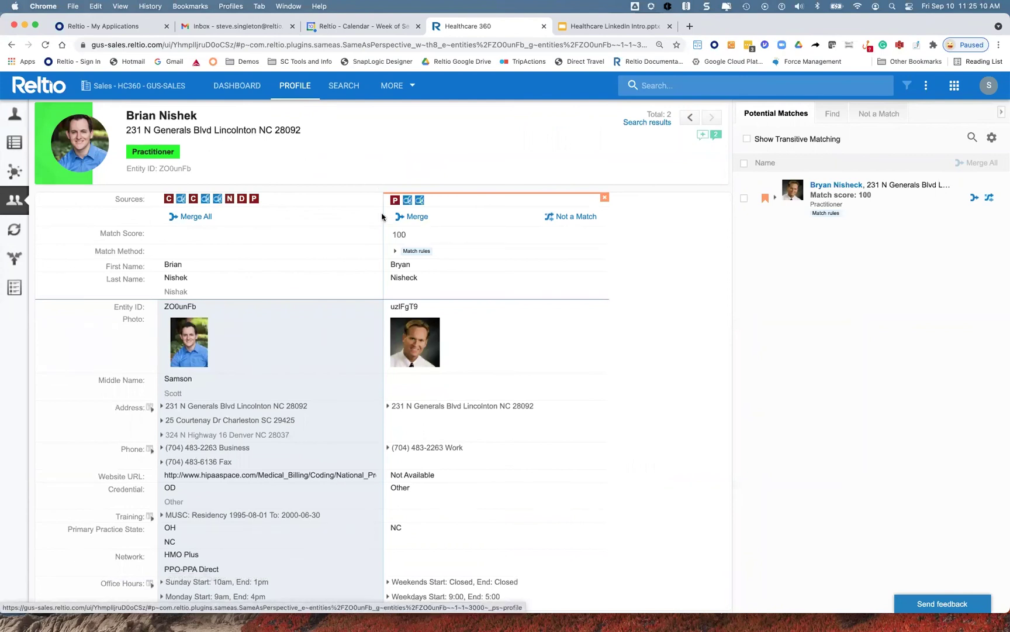
left_click(396, 254)
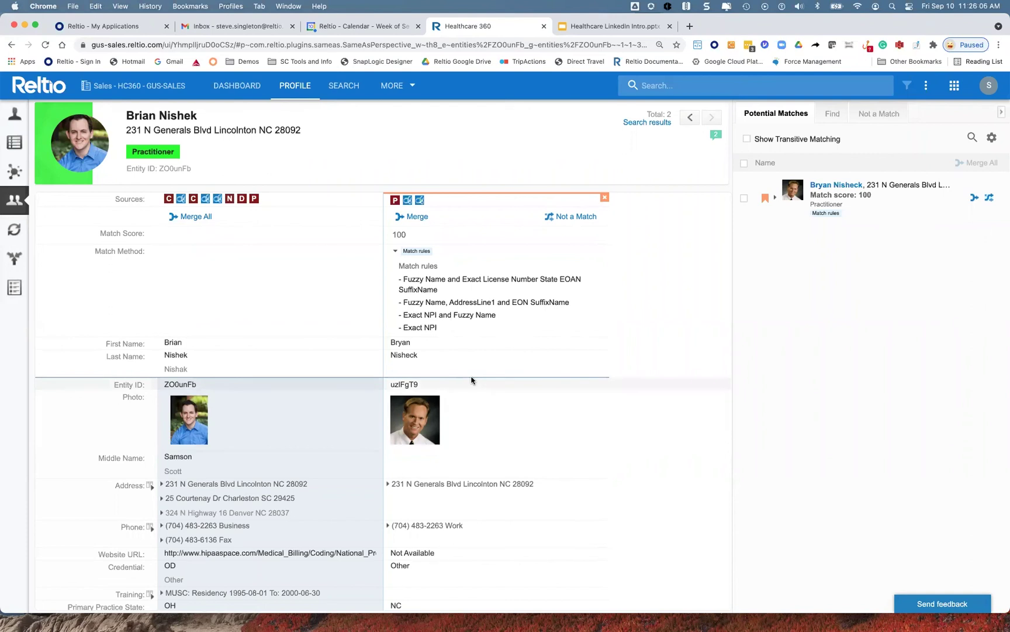
scroll(483, 422, "down", 5)
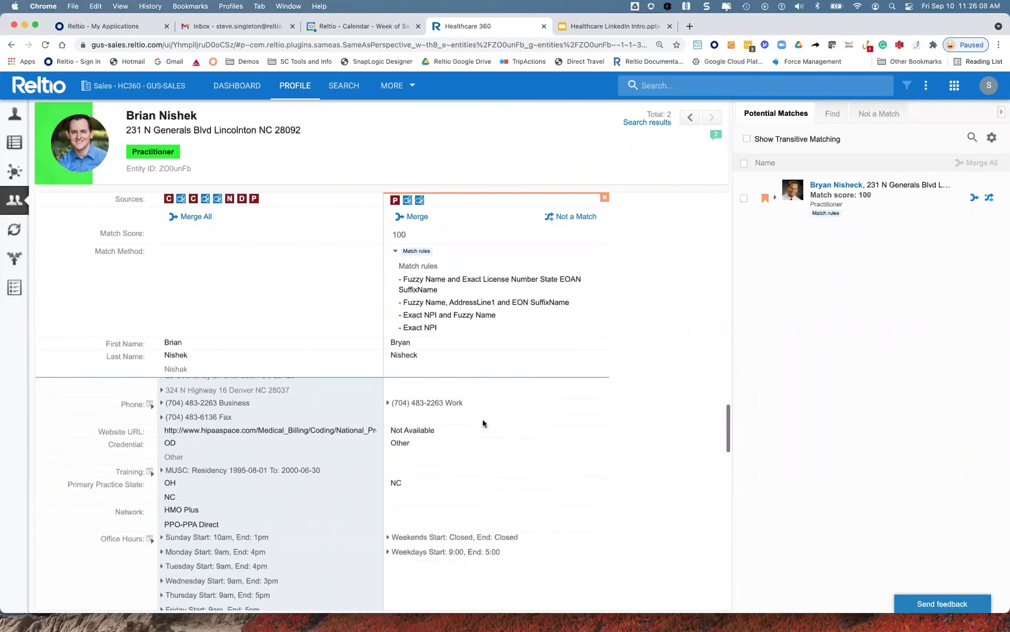
Examine the two practitioners' contact details, office hours, service flags, licenses, education, specialties and identifiers in the side-by-side comparison
scroll(483, 422, "up", 5)
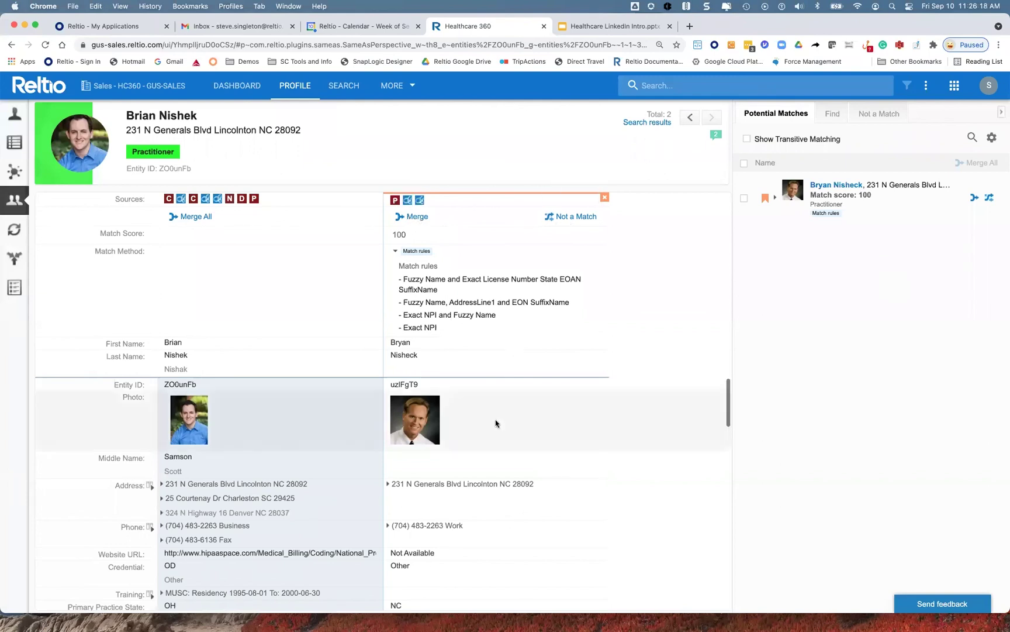
scroll(483, 424, "down", 3)
scroll(483, 424, "down", 6)
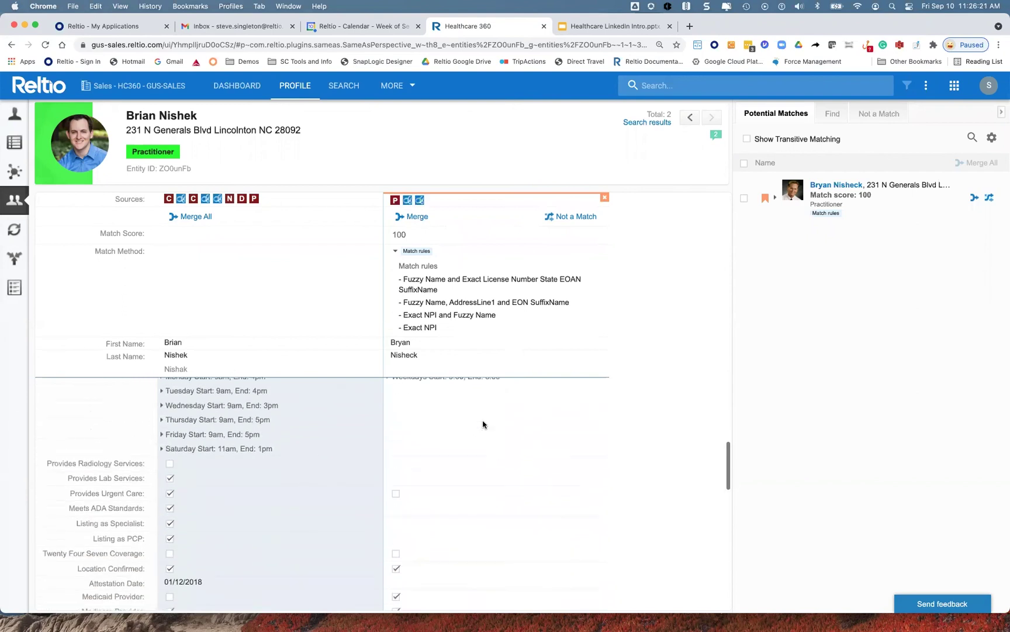
scroll(483, 424, "down", 1)
scroll(483, 424, "down", 6)
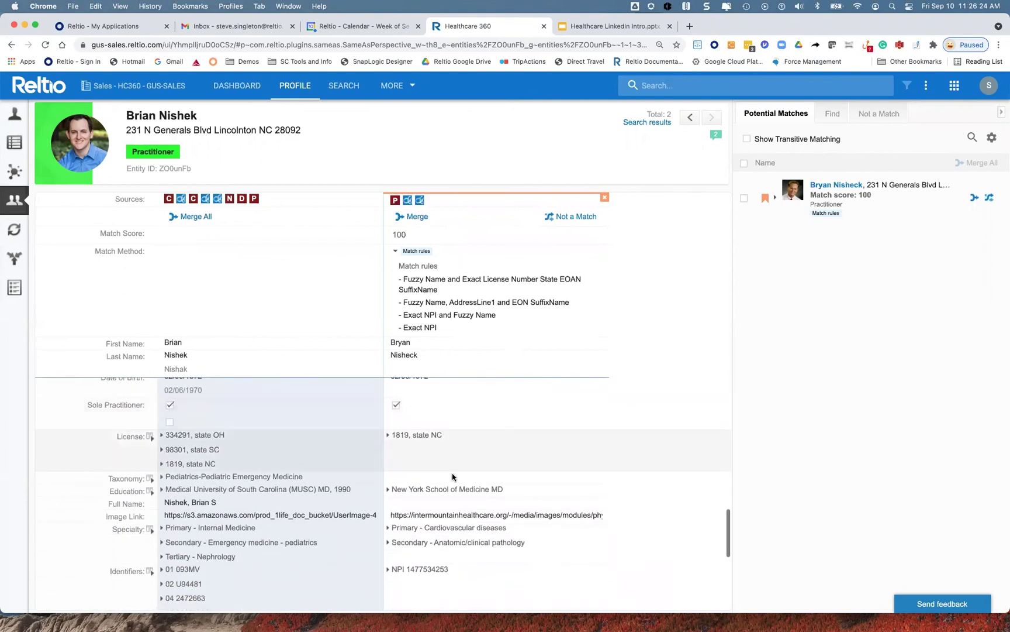
scroll(452, 441, "up", 7)
scroll(451, 441, "up", 10)
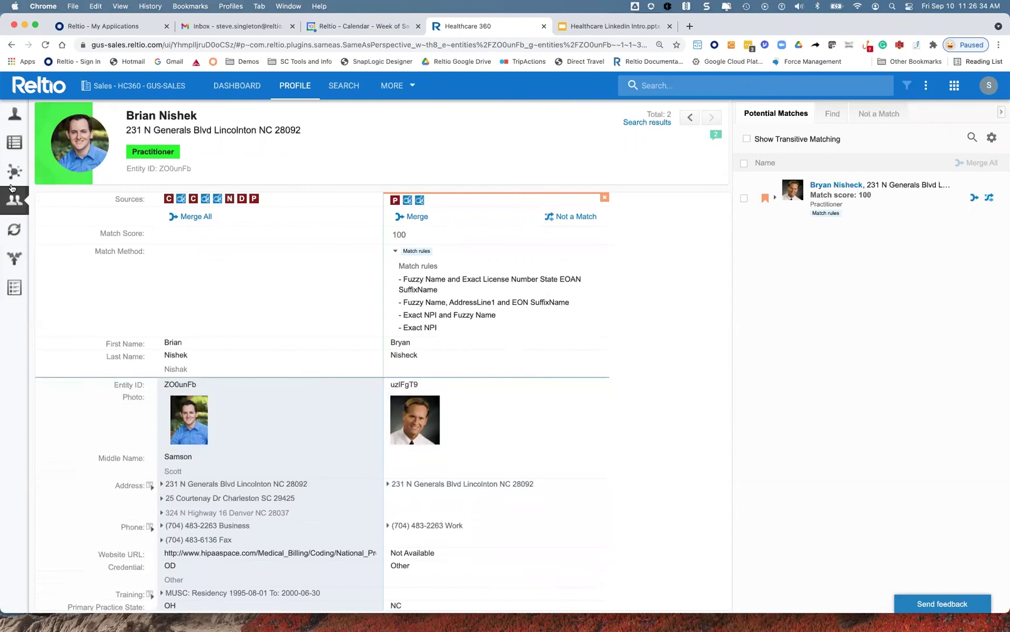
Open the practitioner's sources view and highlight the attribute values contributed by individual crosswalks, including ProviderDB, DT:DEA, DT:NPI and CRM
left_click(16, 265)
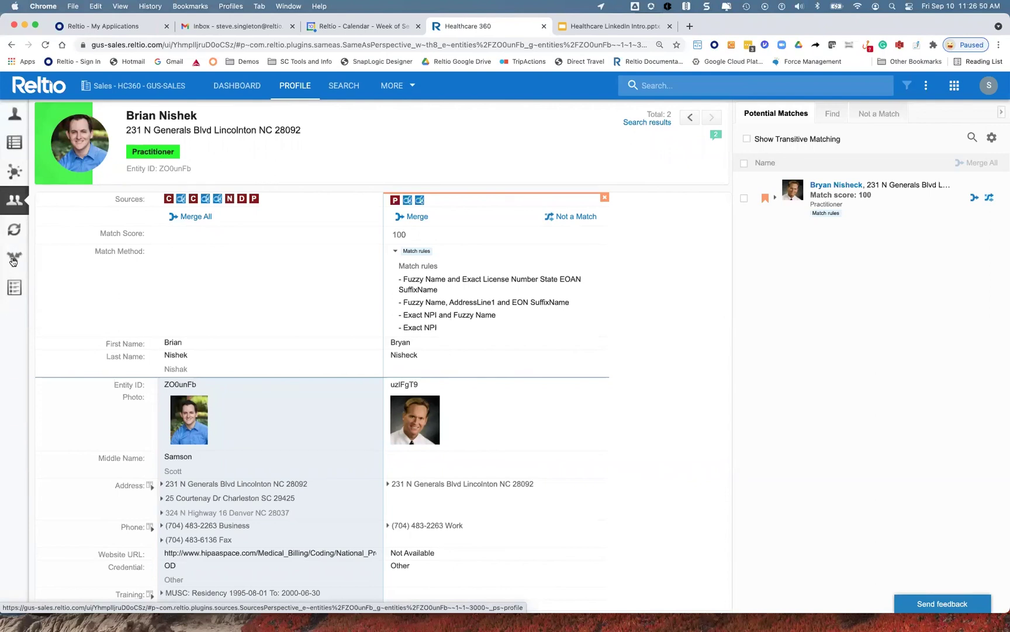
left_click(13, 258)
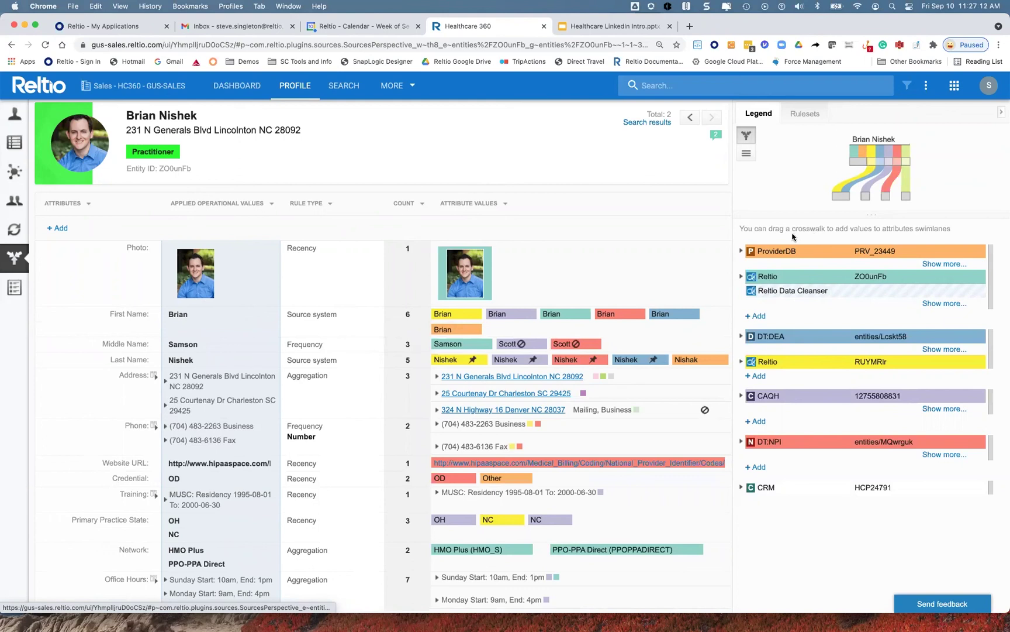
mouse_move(793, 252)
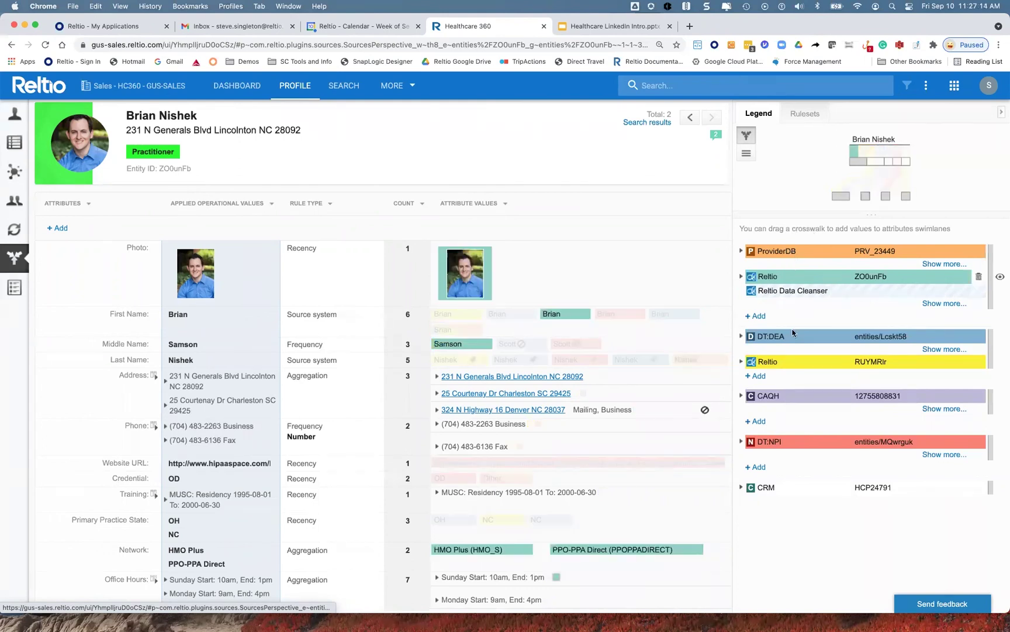
mouse_move(816, 343)
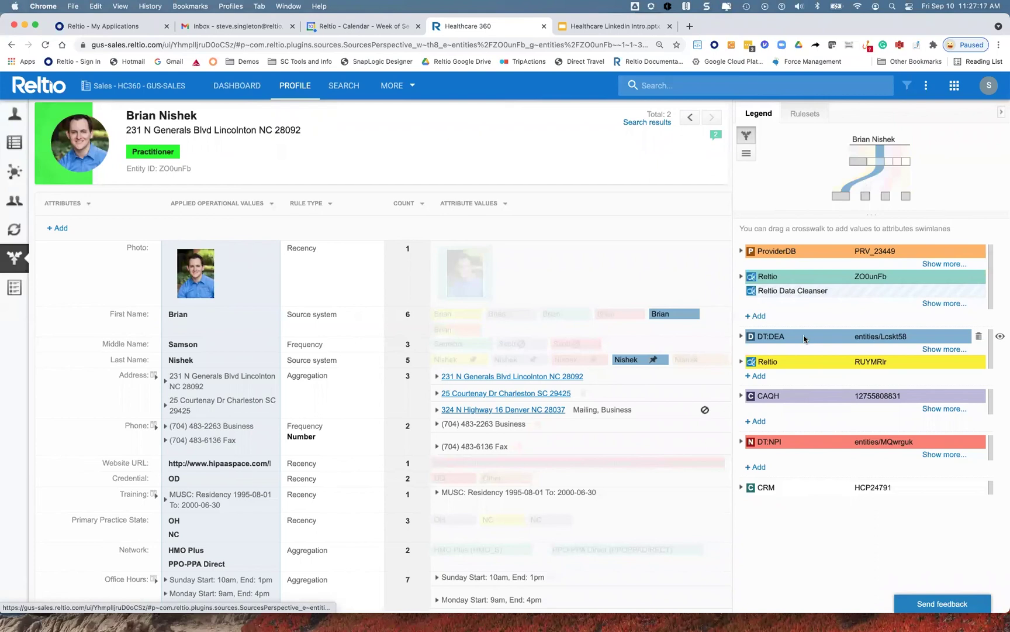
mouse_move(794, 442)
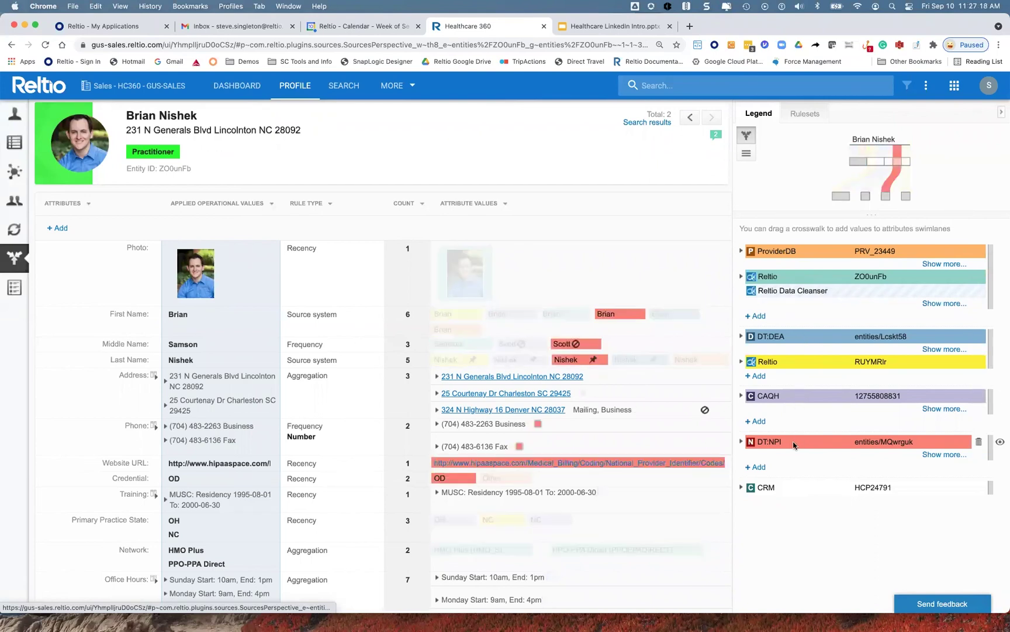
mouse_move(781, 491)
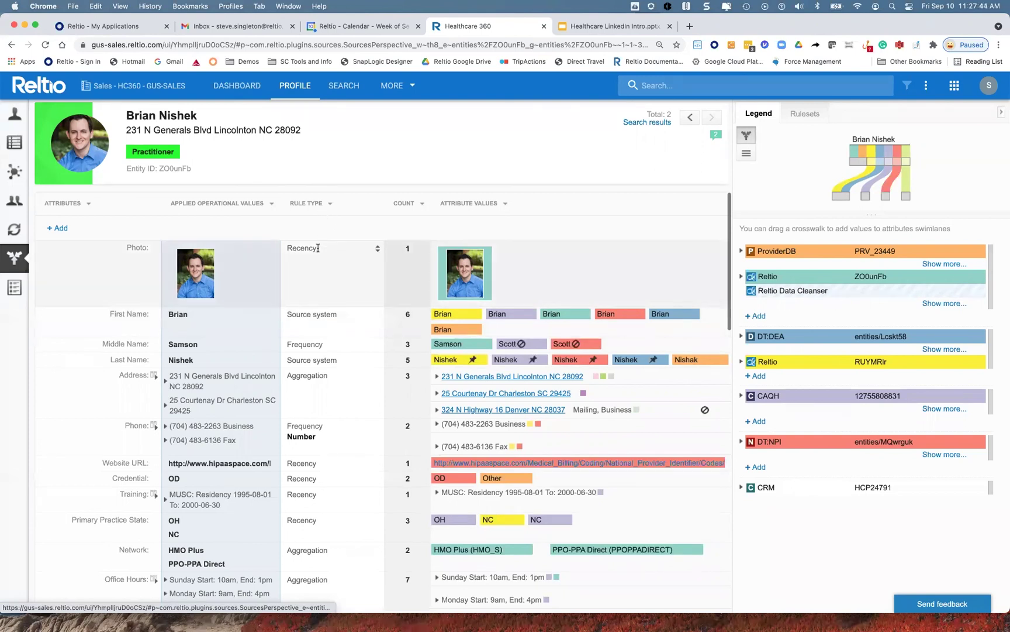
Inspect the rule types available for the Photo attribute, leaving the rule as is, and return to the practitioner's main profile view
left_click(378, 251)
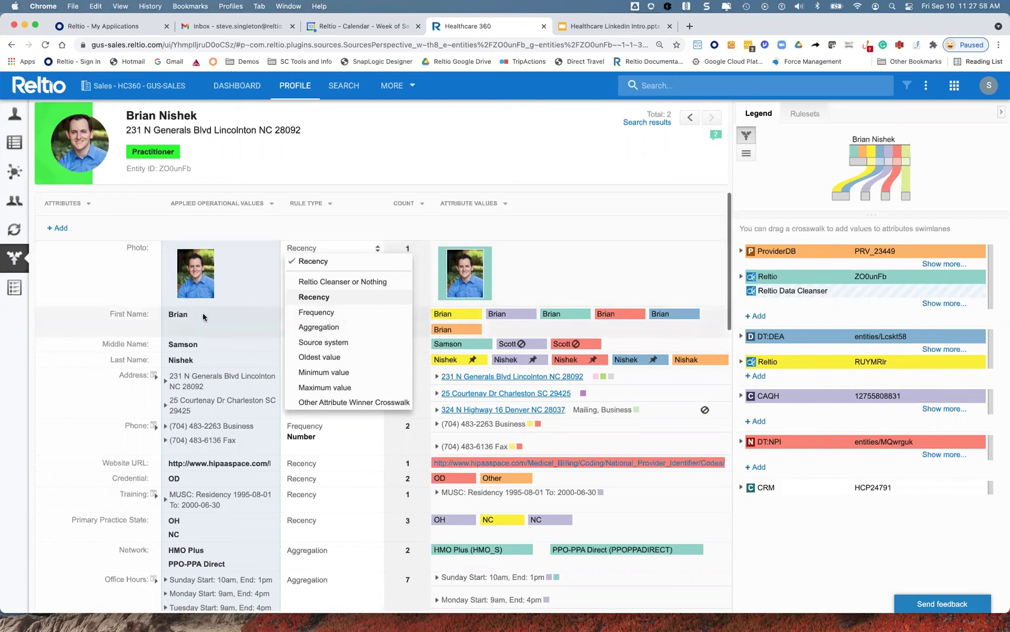
left_click(262, 170)
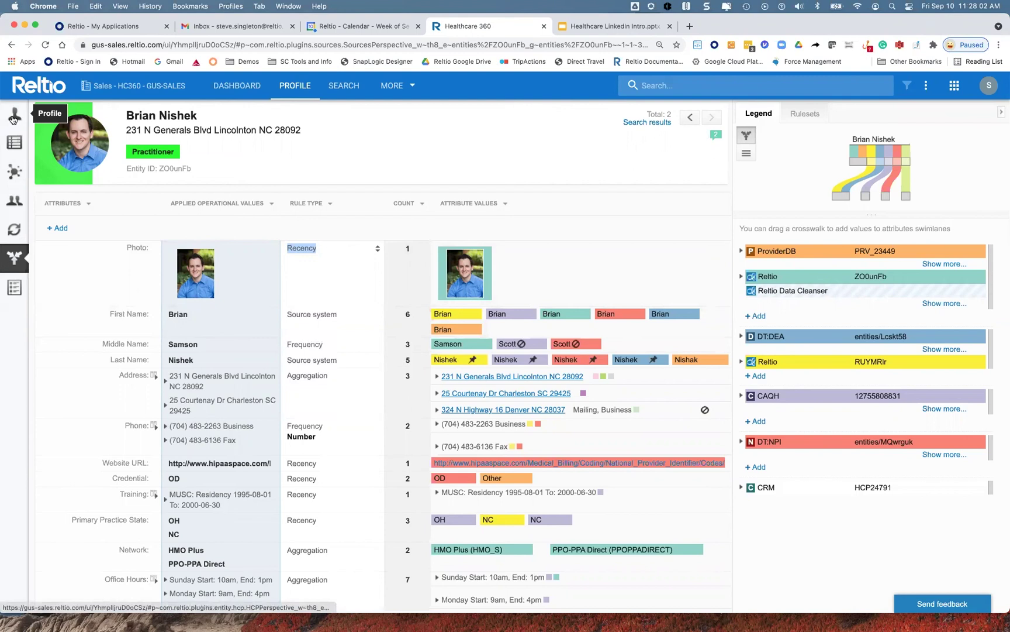
left_click(13, 117)
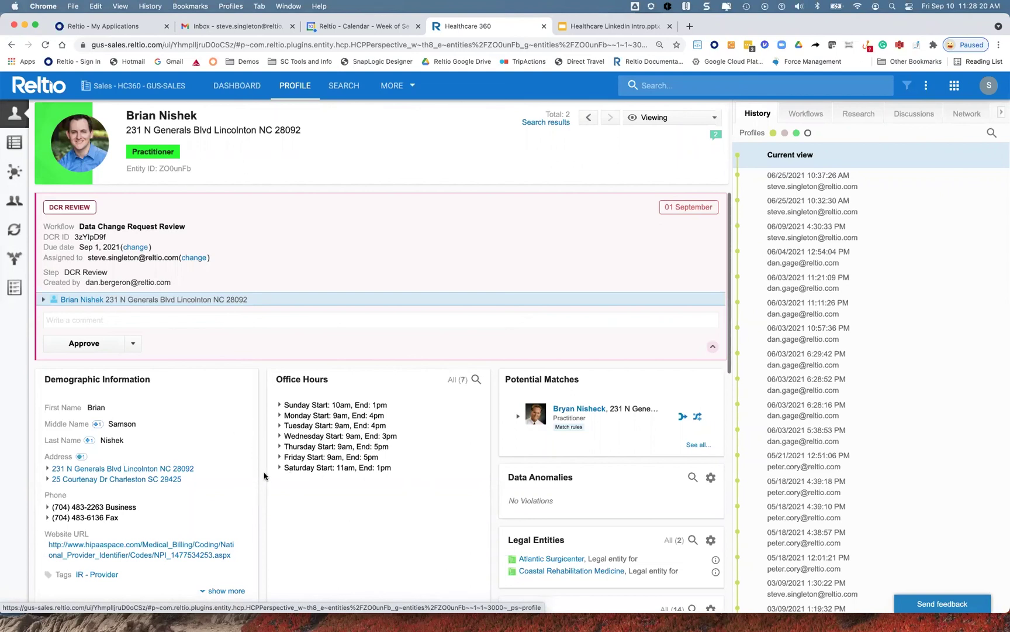
scroll(263, 476, "down", 3)
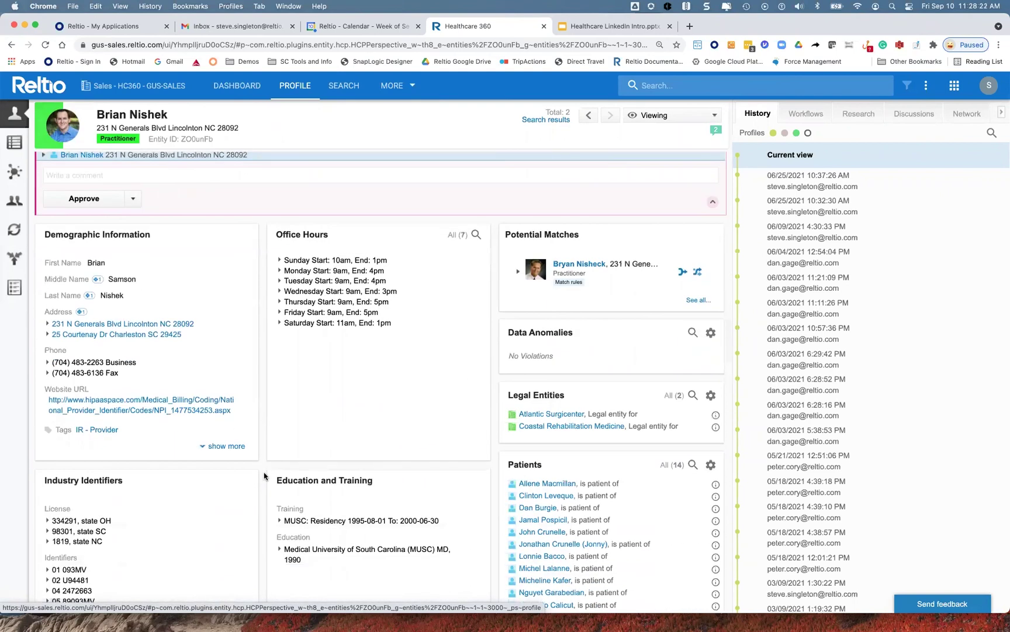